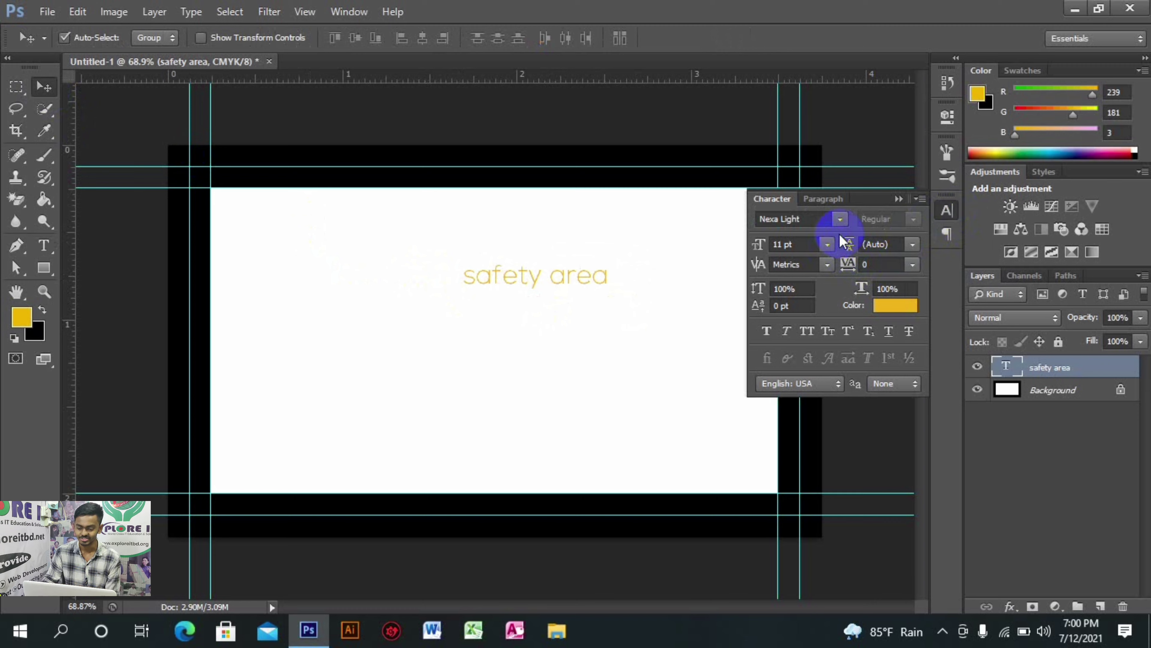
Step: Try faux bold with the Nueva Std font on the "safety area" text and reposition it higher in the white area
left_click(847, 219)
left_click(845, 219)
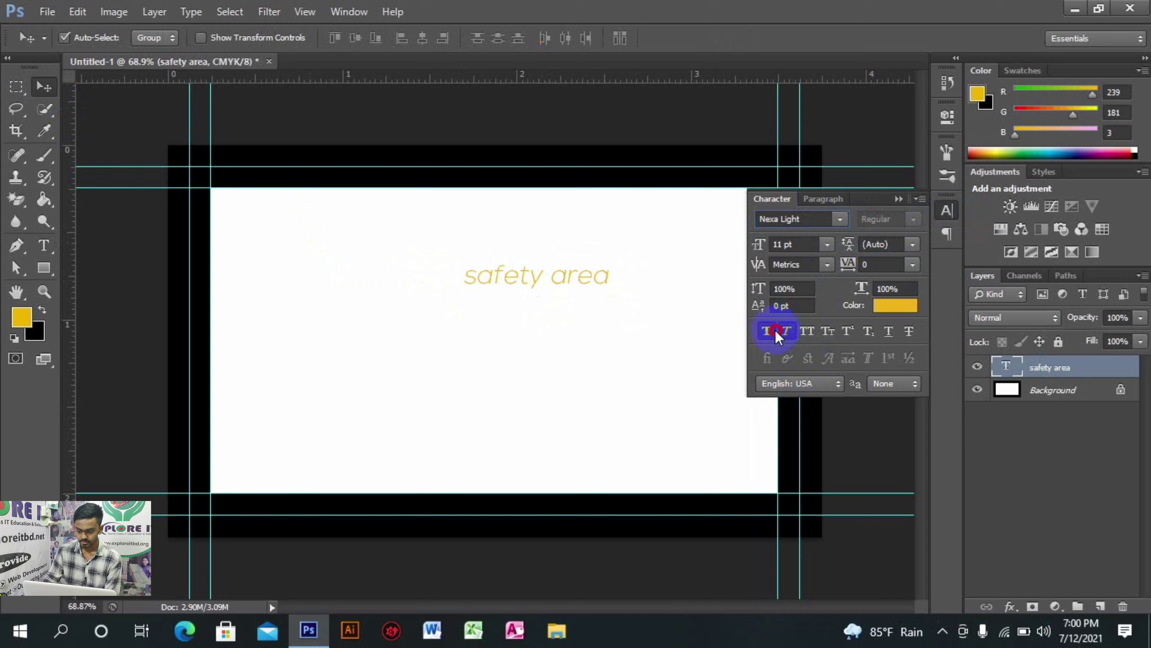
left_click(766, 331)
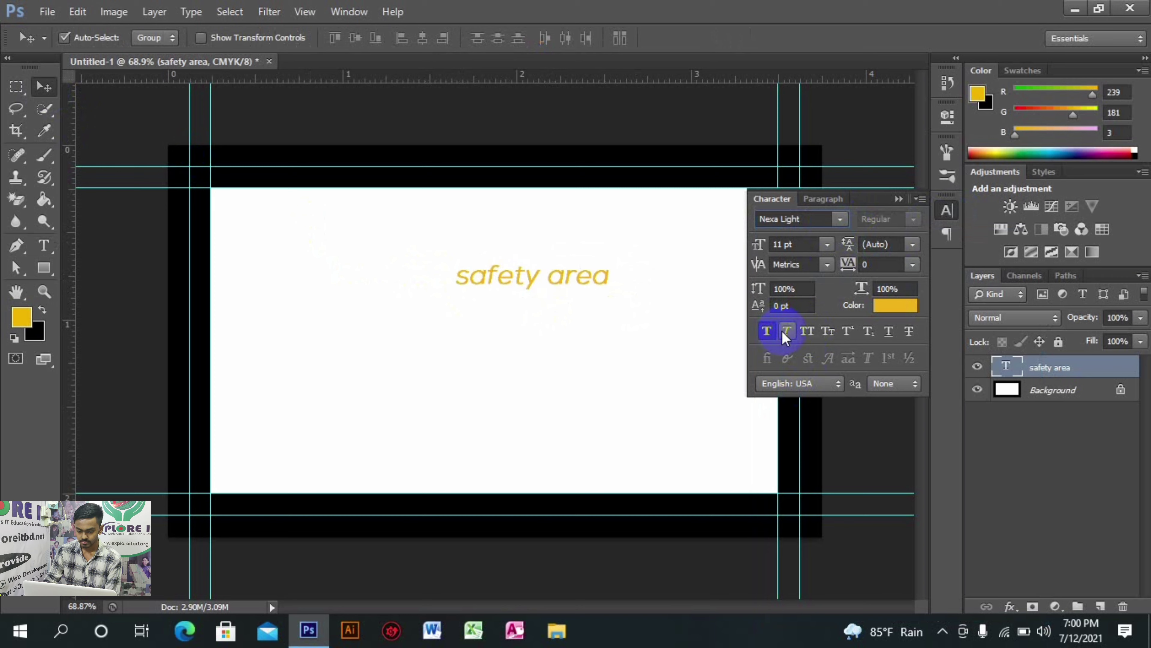
left_click(839, 221)
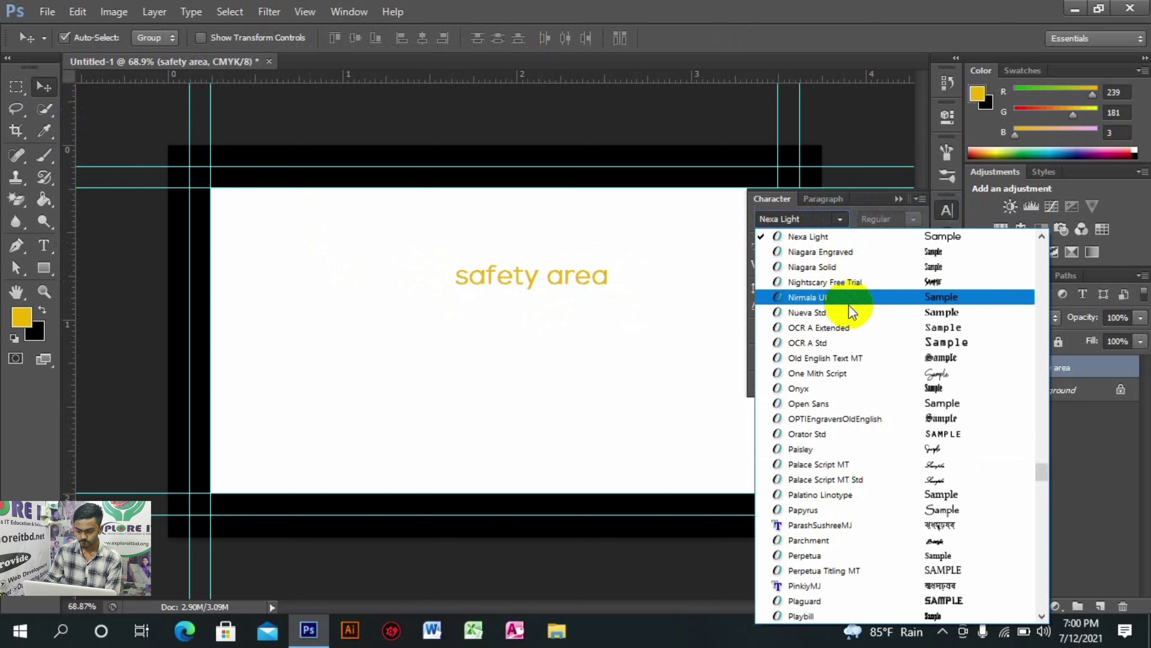
left_click(853, 312)
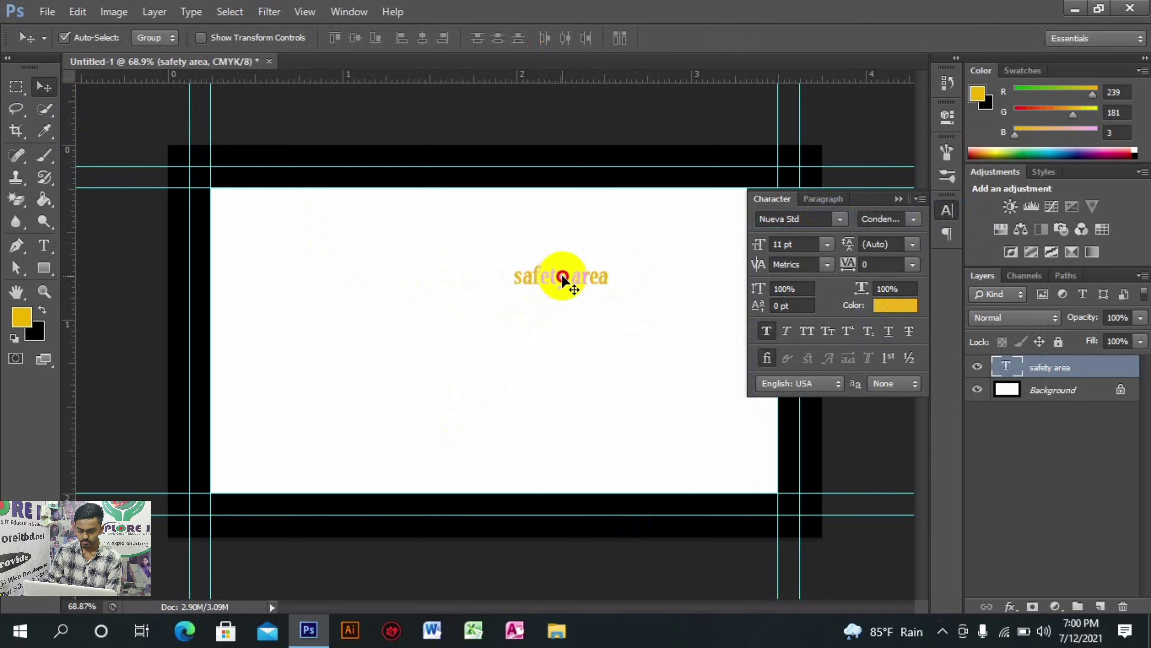
left_click_drag(565, 281, 505, 244)
Step: Try the Lucida Console font on the "safety area" text and move it near the white area's upper edge
left_click(840, 219)
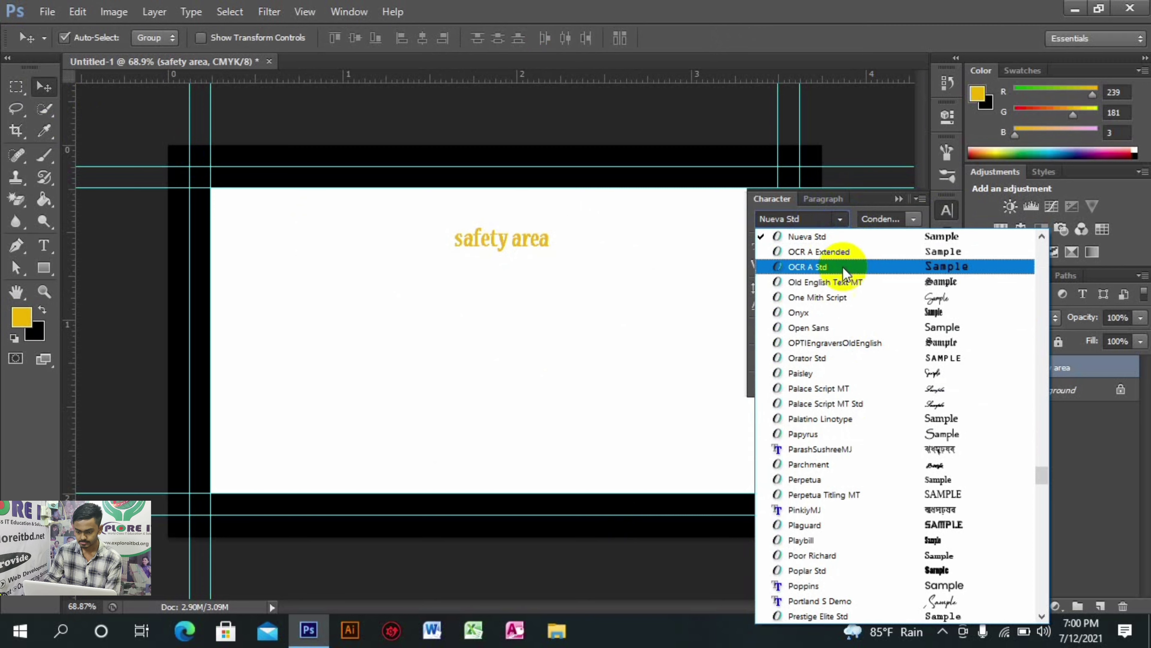
scroll(842, 267, "up", 12)
scroll(861, 285, "up", 14)
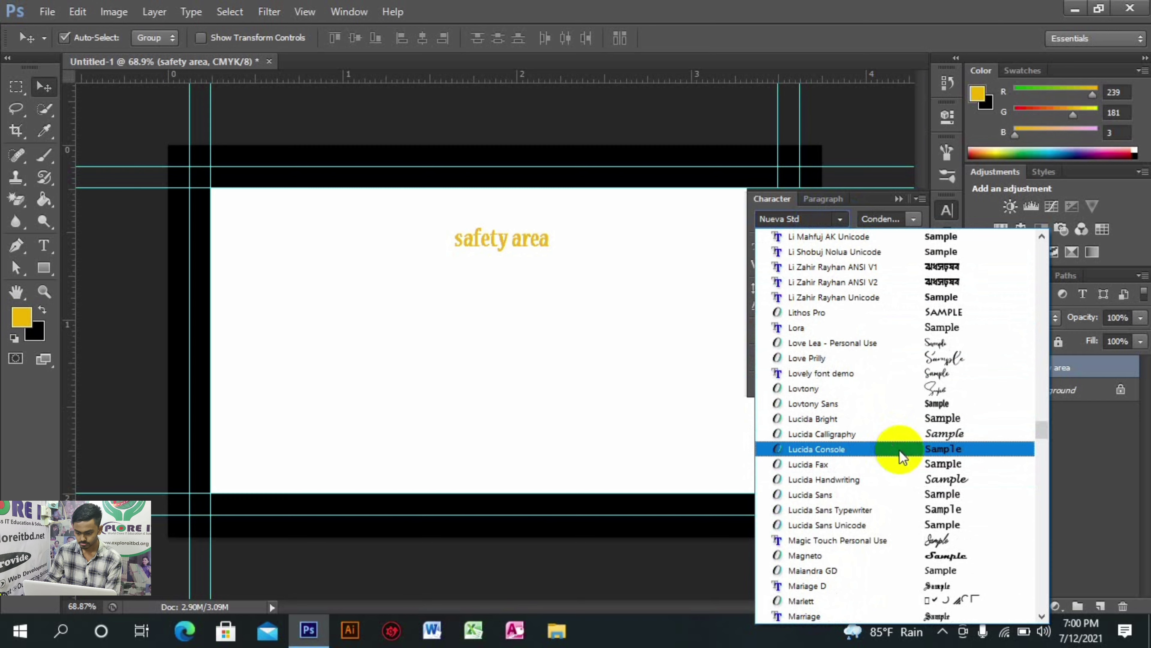
left_click(900, 456)
left_click_drag(533, 244, 581, 214)
Step: Change the "safety area" text's font to Poppins
left_click(821, 219)
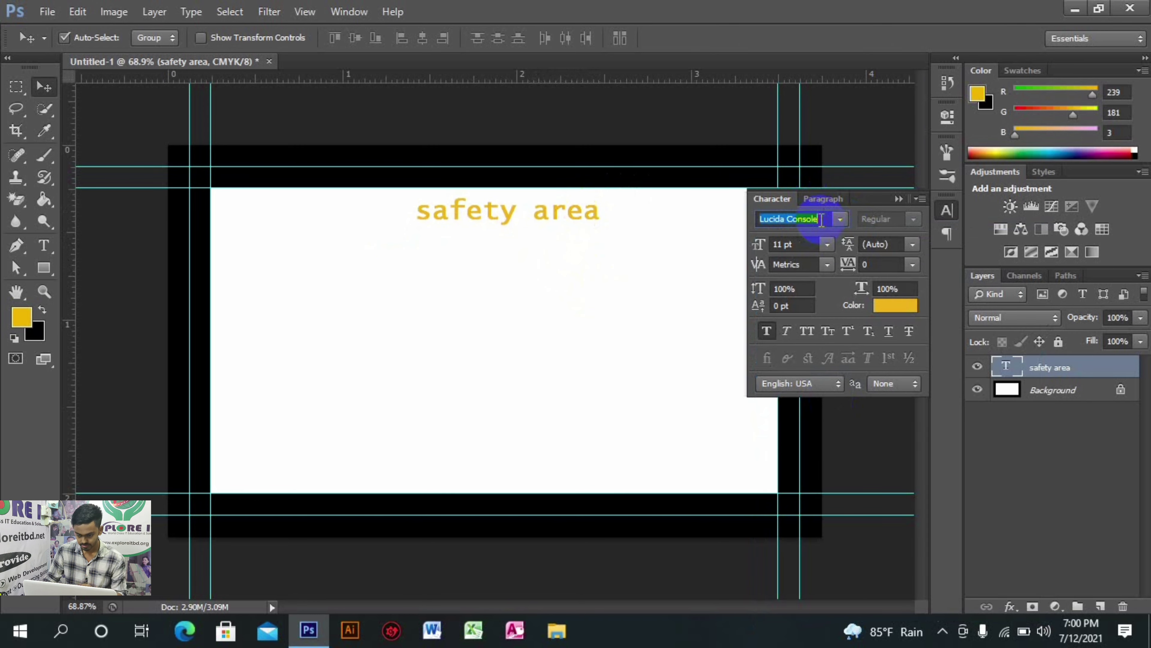
type("Poppins")
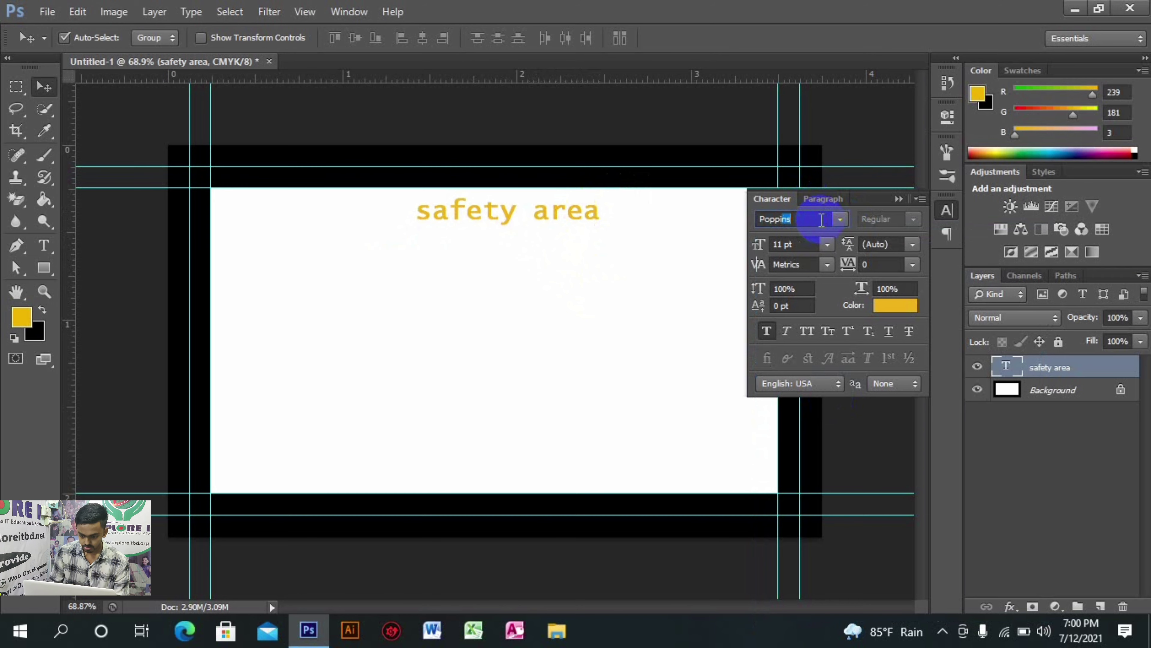
left_click(843, 218)
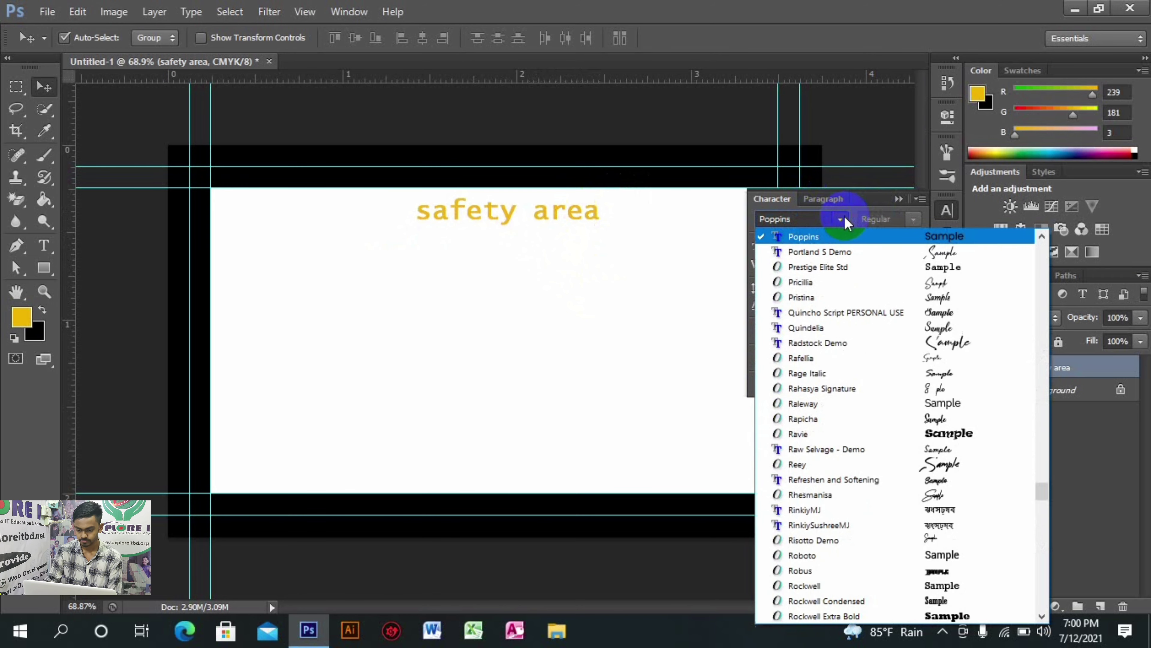
left_click(861, 233)
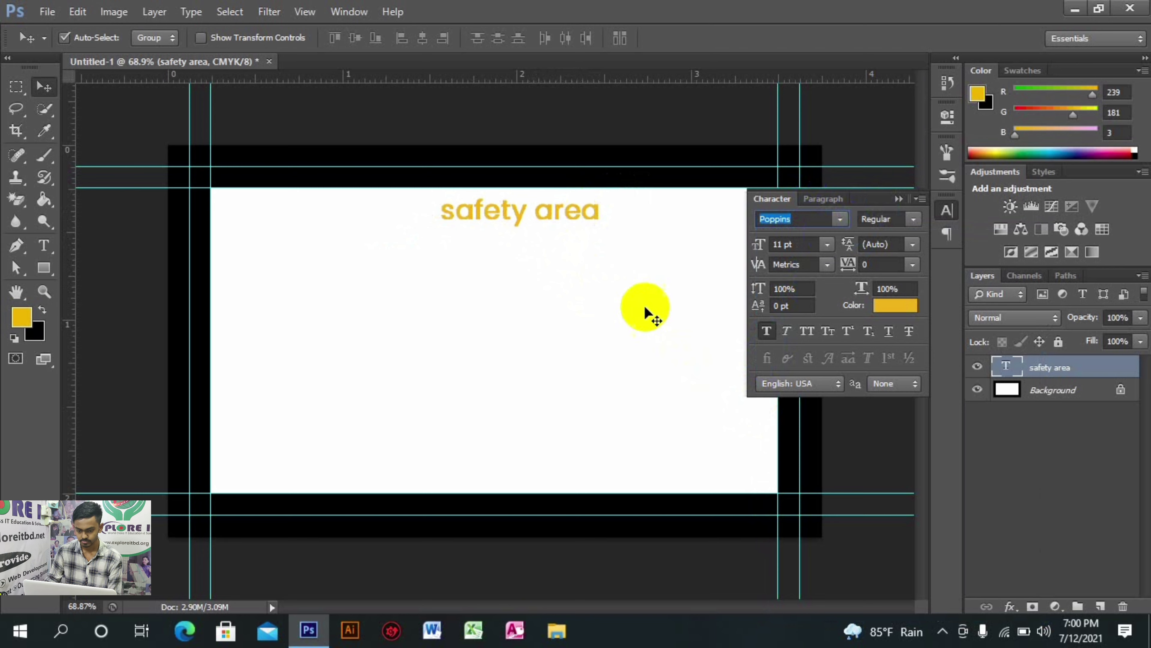
Step: Set the "safety area" text to the Bold style without faux bold and shift it slightly down
left_click(920, 218)
left_click(888, 397)
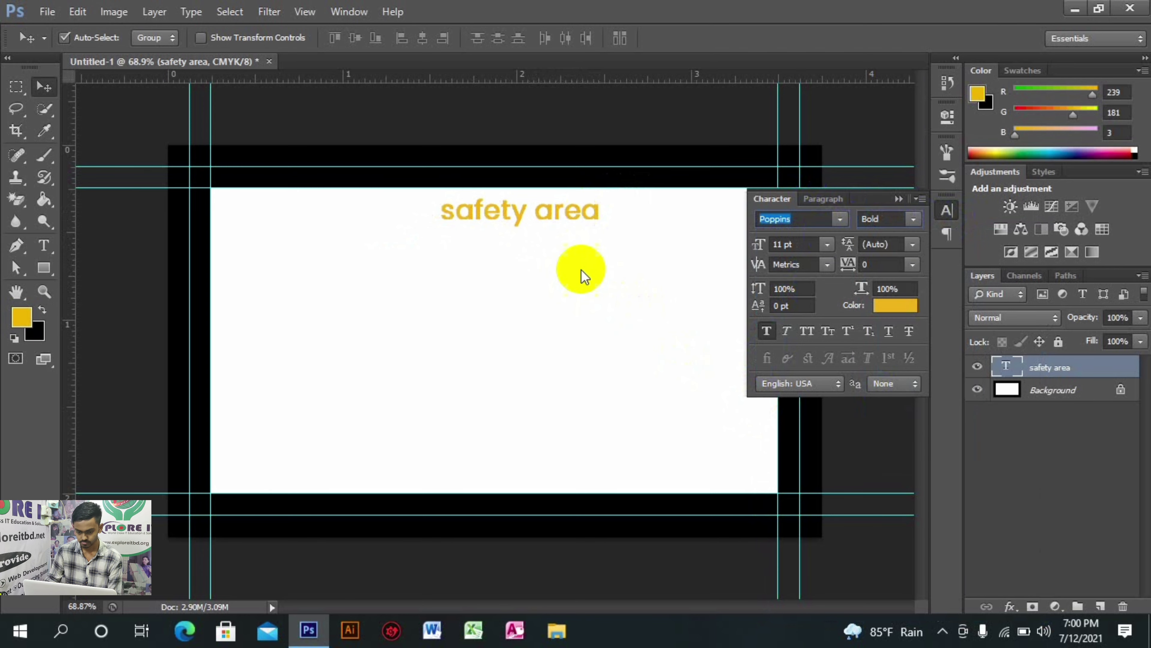
mouse_move(507, 212)
left_mouse_down()
mouse_move(481, 229)
mouse_move(523, 224)
left_mouse_up()
left_click(768, 333)
Step: Add the text "print area" and place it above "safety area", between the two upper horizontal guides
key("t")
left_click(460, 358)
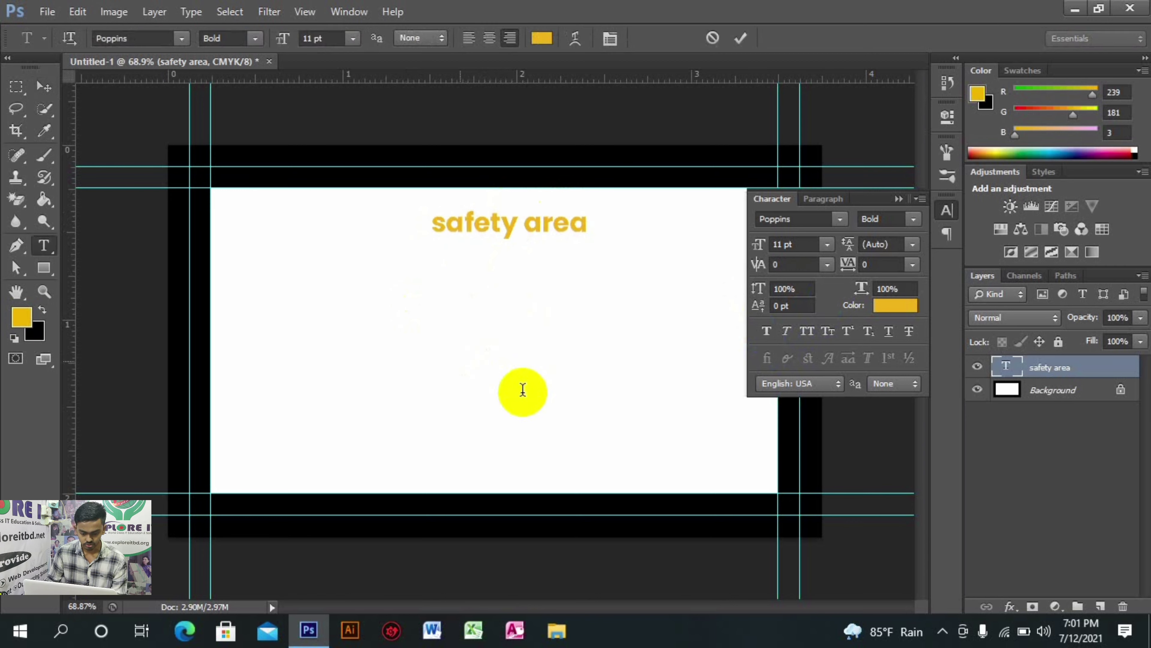
type("prim")
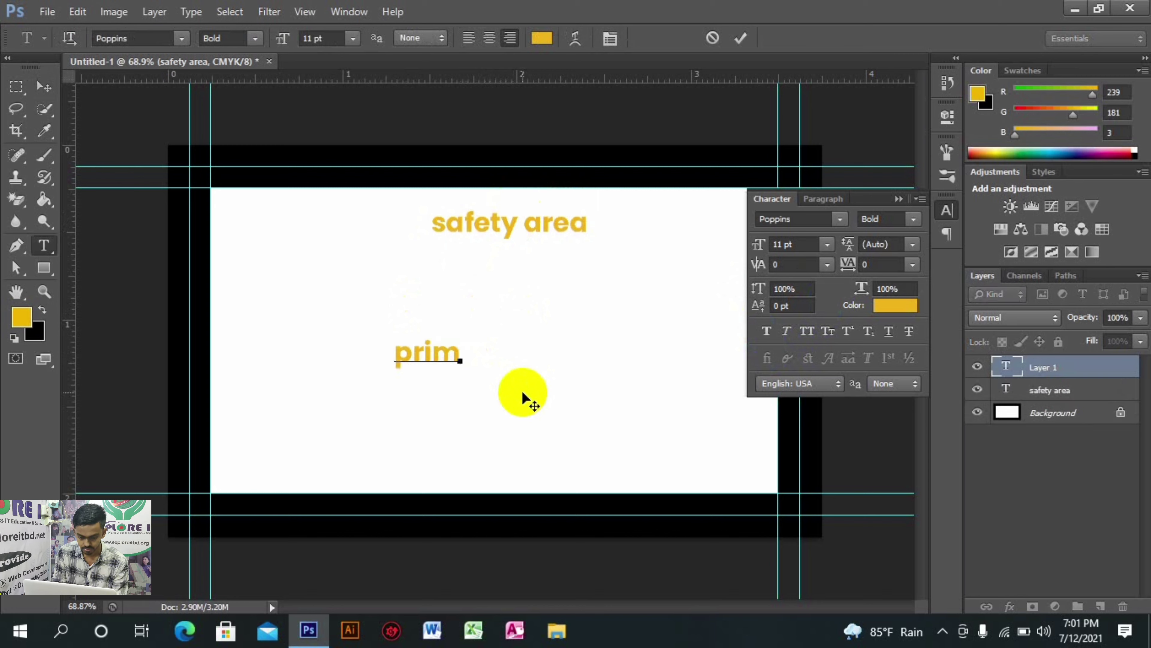
key("BackSpace")
type("nt A")
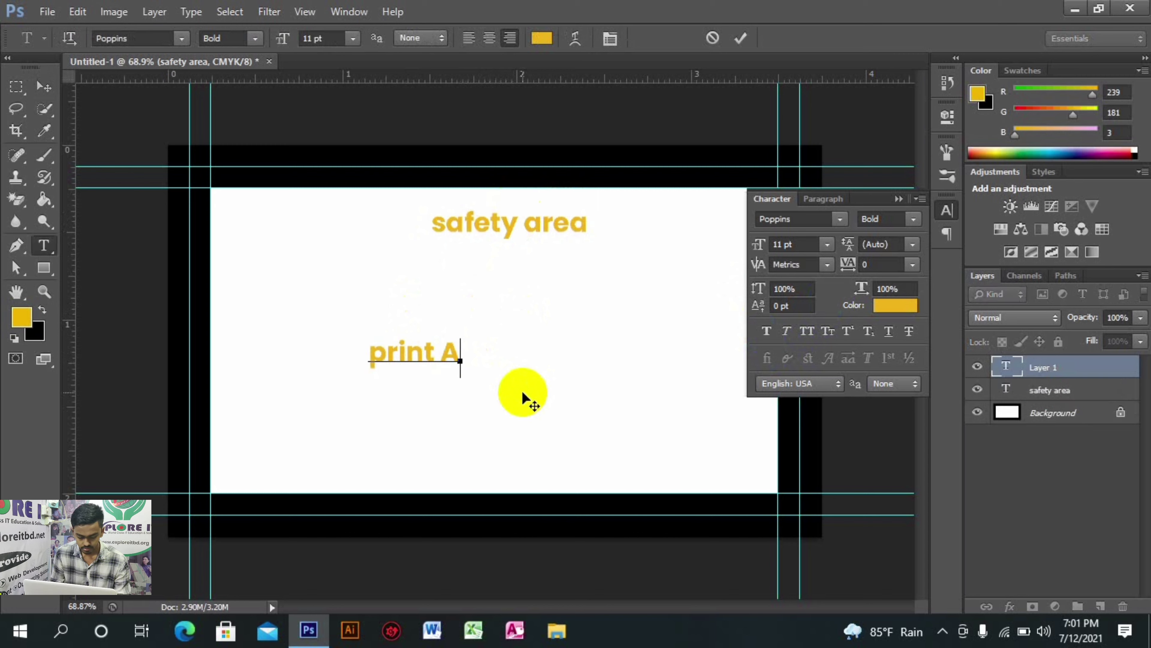
key("BackSpace")
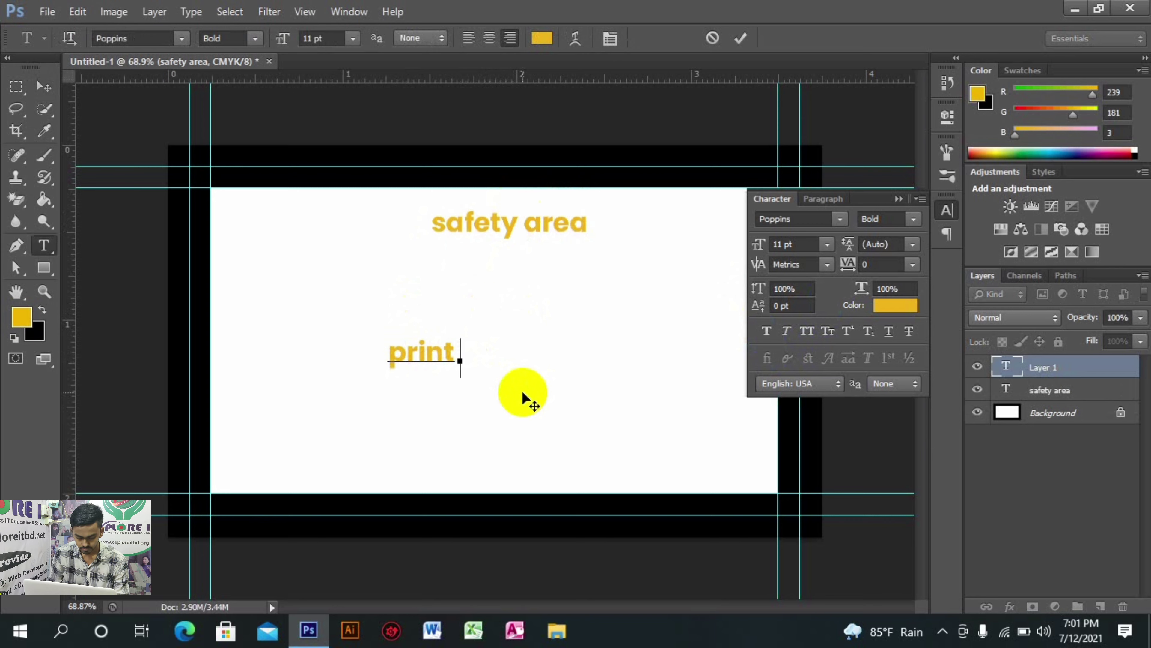
type("area")
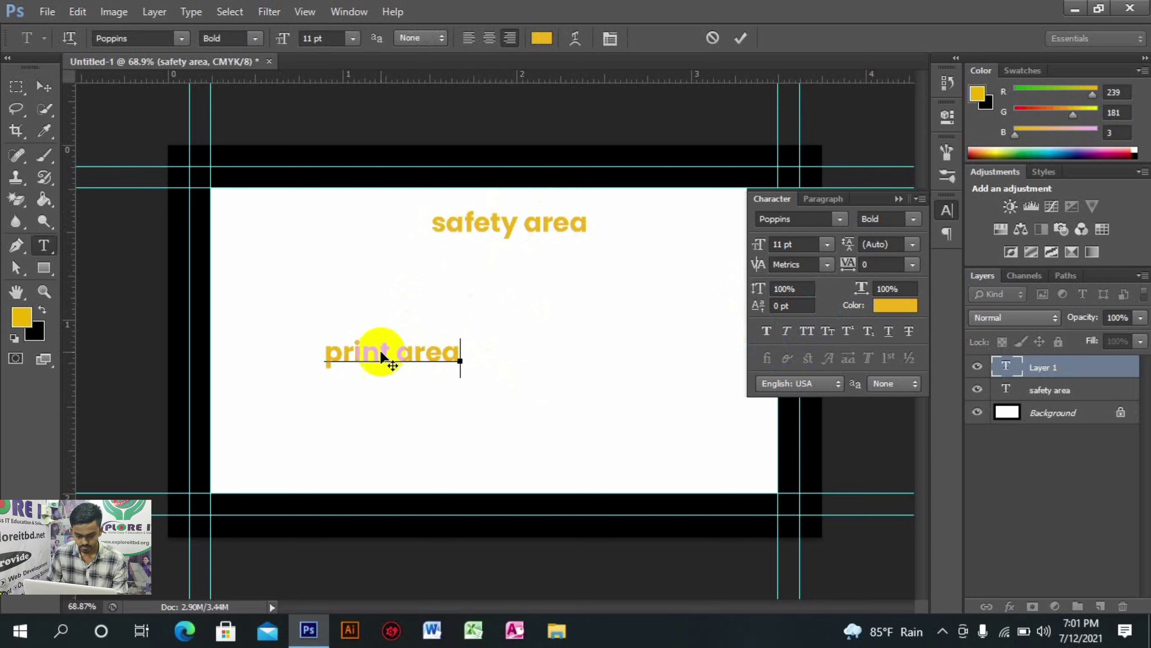
left_click(43, 86)
left_click_drag(422, 362, 539, 188)
Step: Add the text "bleed area" and place it on the black border above the "print area" text
key("t")
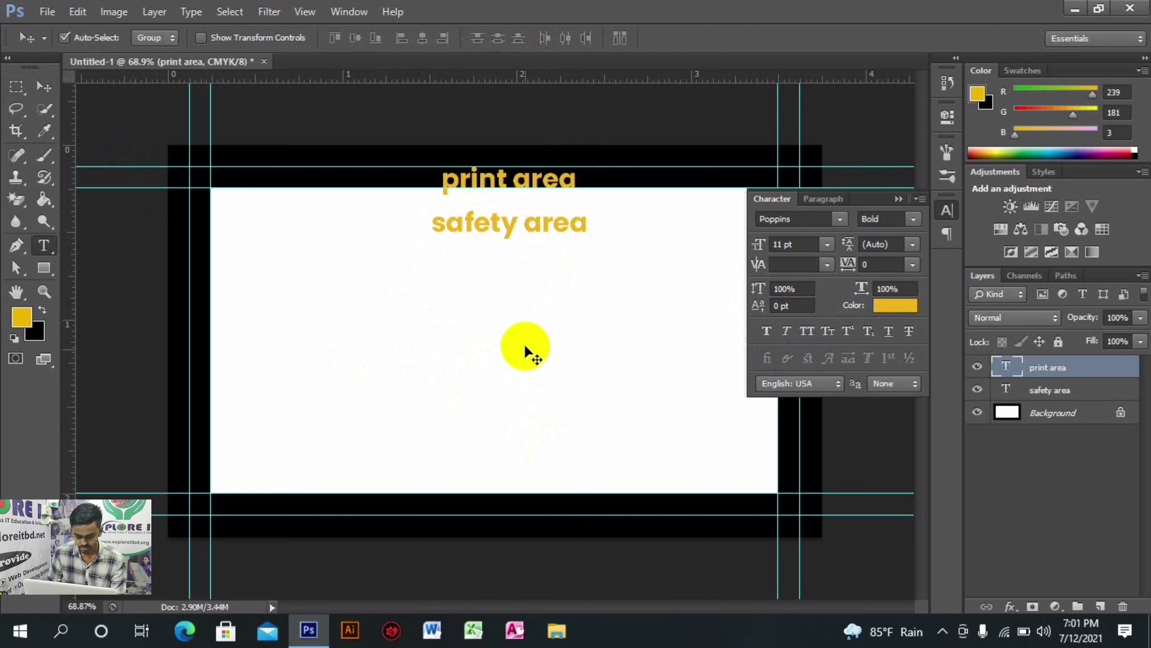
left_click(481, 312)
type("bleed area")
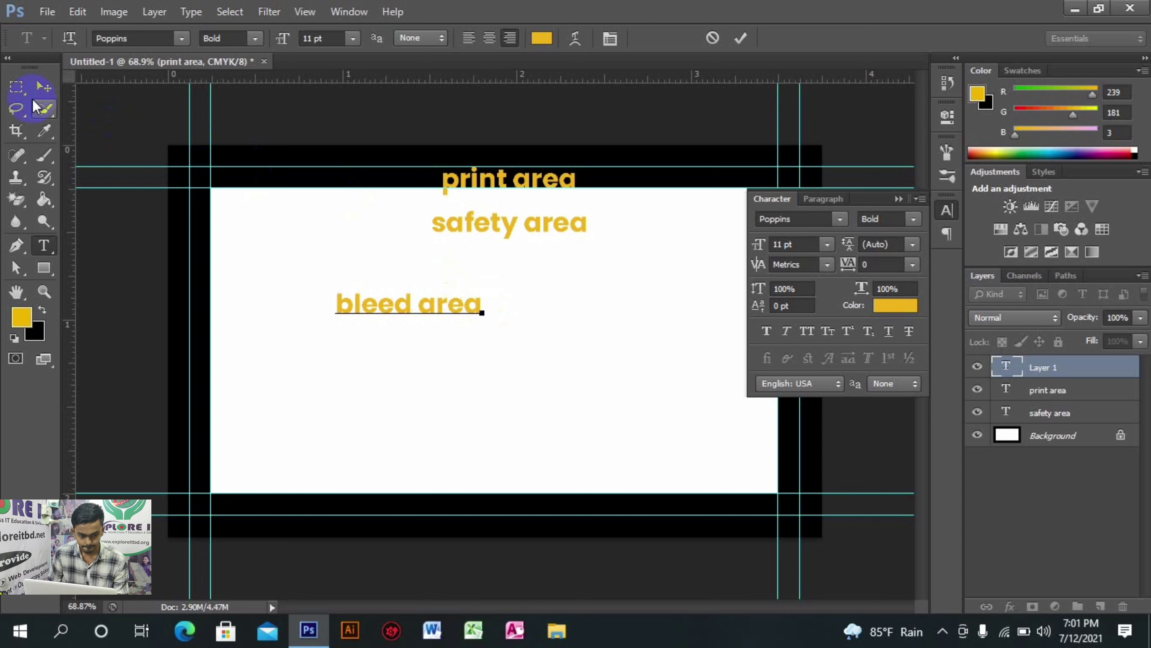
left_click(39, 87)
left_click_drag(417, 311, 507, 158)
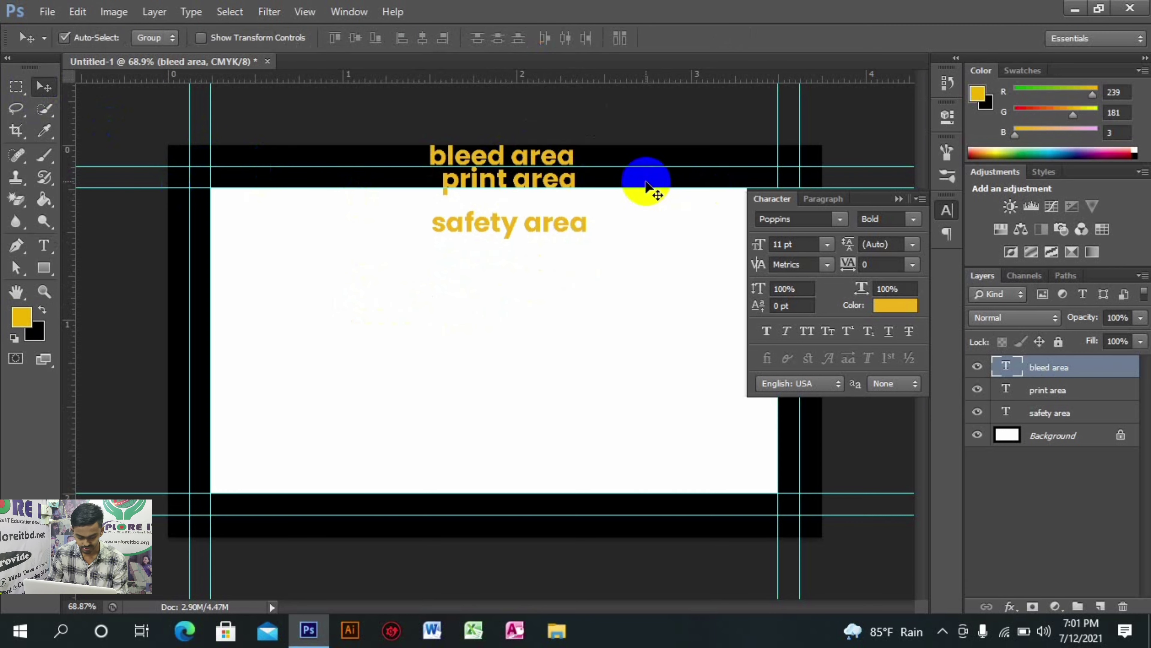
Step: Set the "bleed area" and "print area" texts to 8 pt and nudge both into their bands of the upper border
left_click(583, 184, "shift")
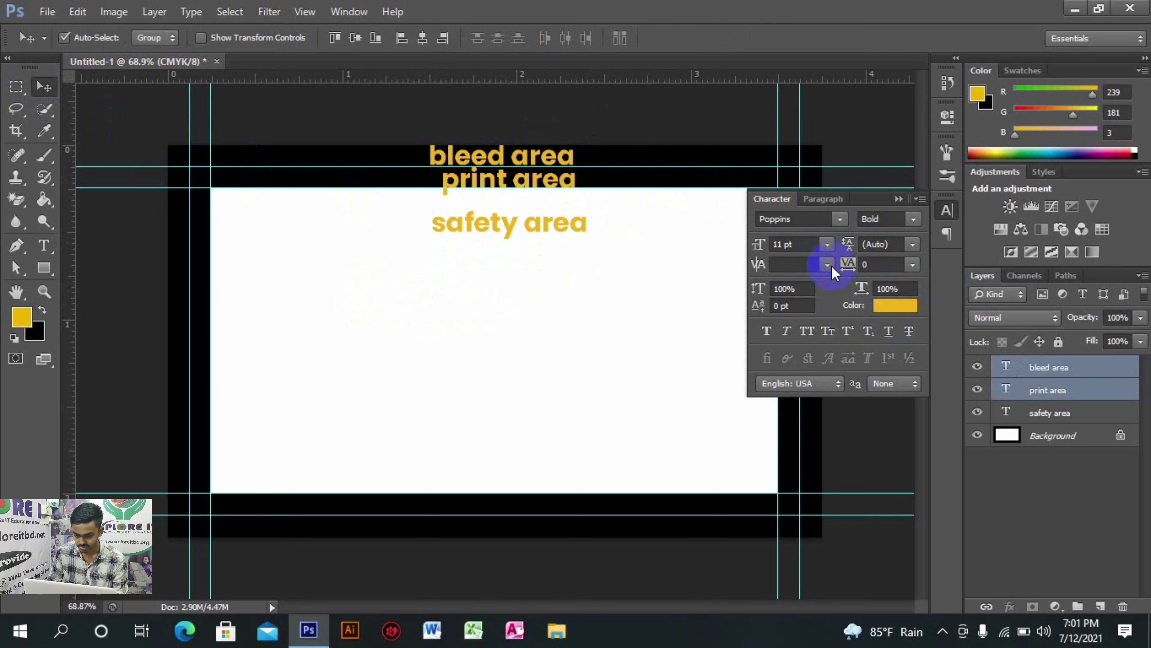
left_click(828, 247)
left_click(815, 307)
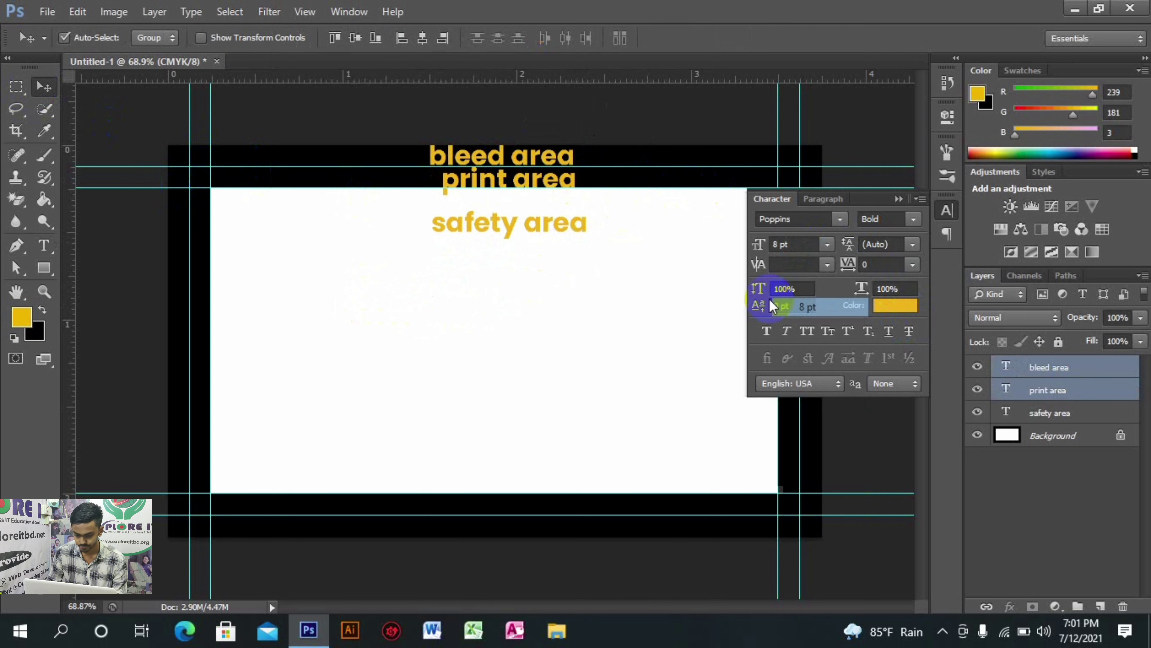
left_click_drag(522, 161, 506, 156)
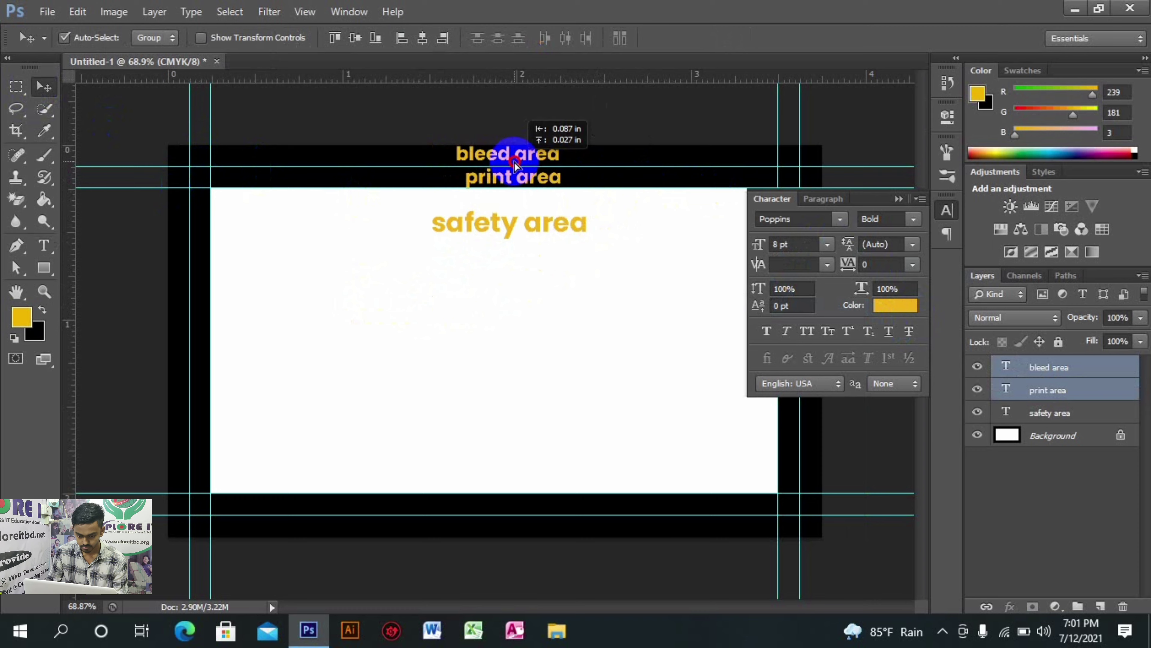
left_click(633, 314)
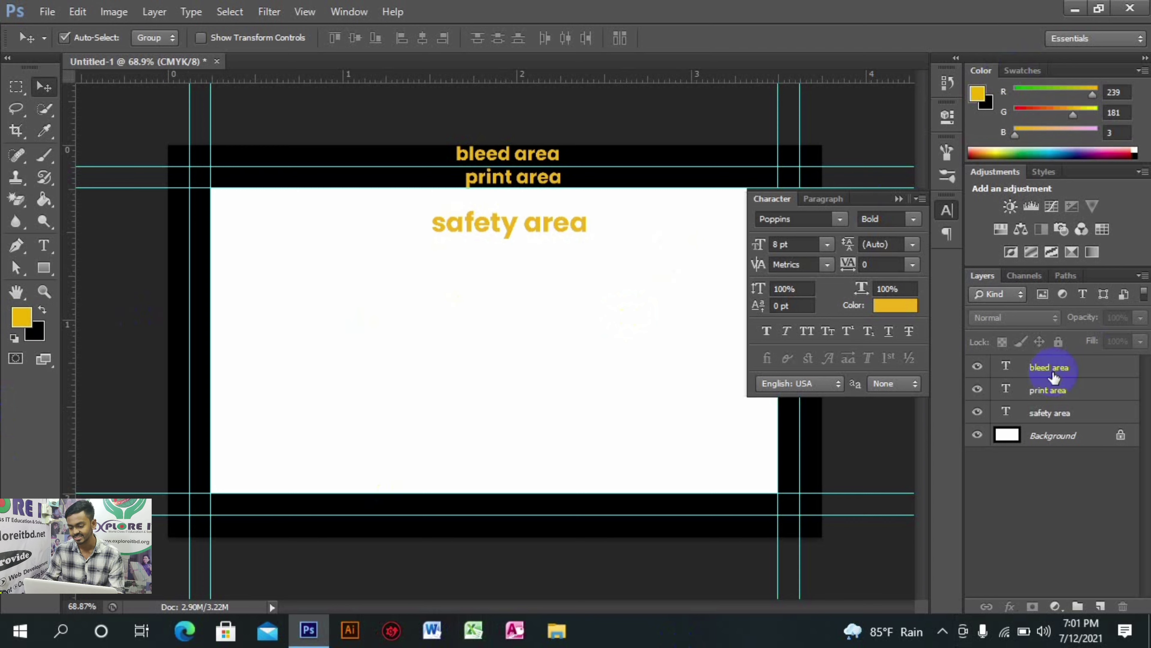
Step: Move the "safety area" text slightly up toward the white area's upper edge
left_click(1026, 439)
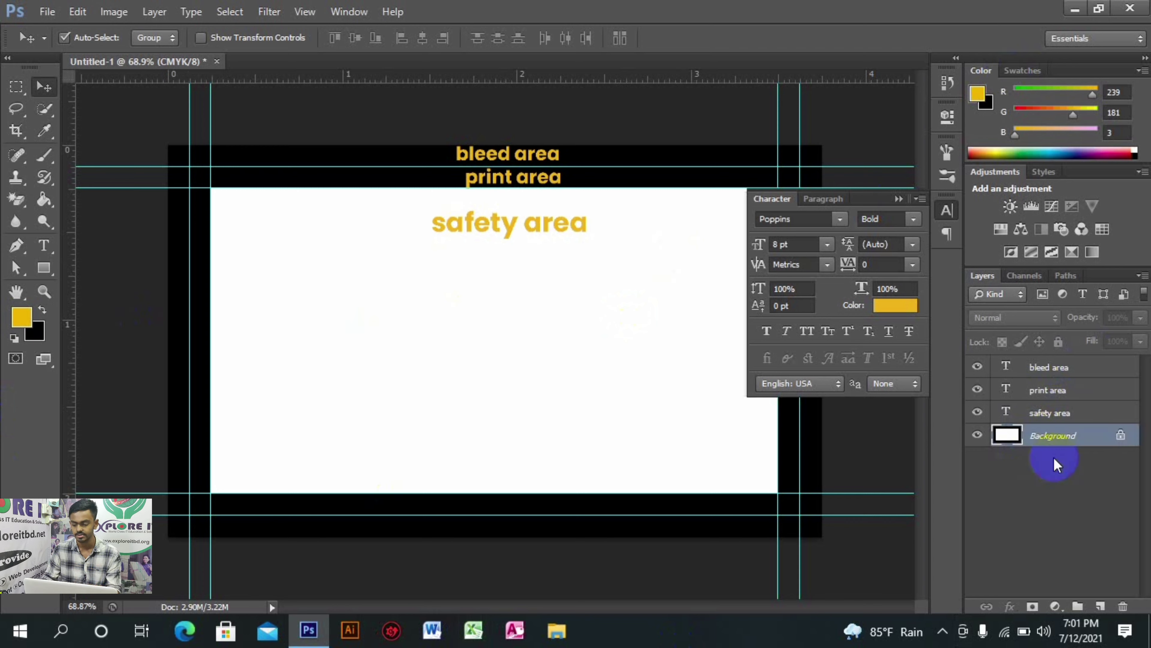
left_click(1060, 487)
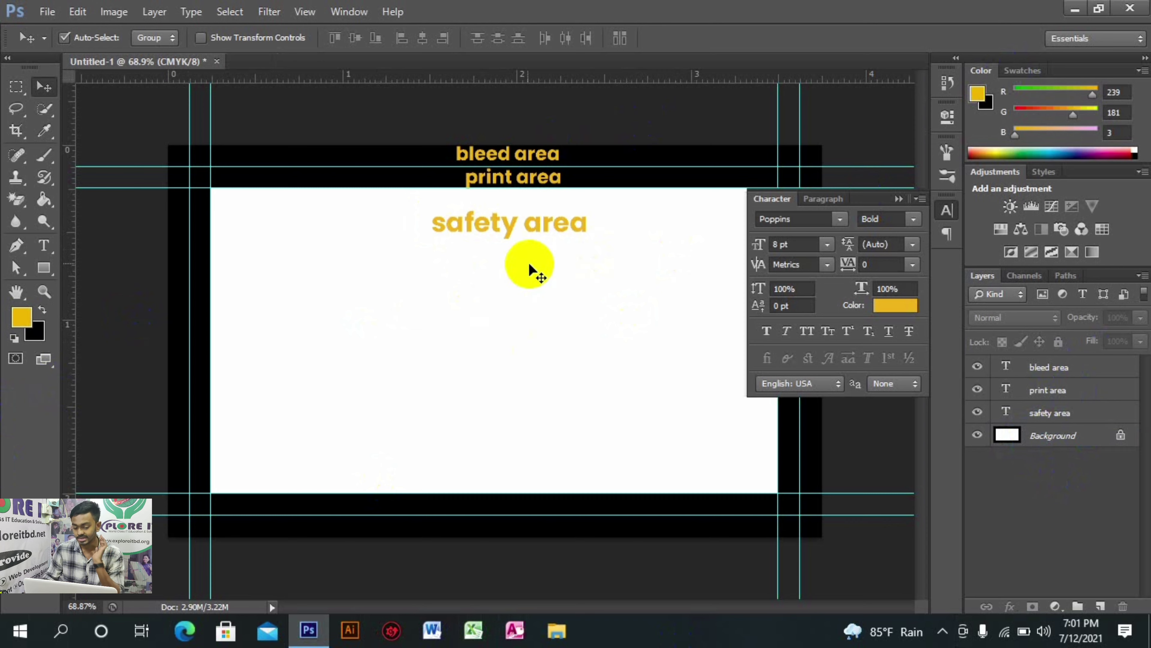
left_click_drag(523, 225, 522, 214)
left_click(535, 281)
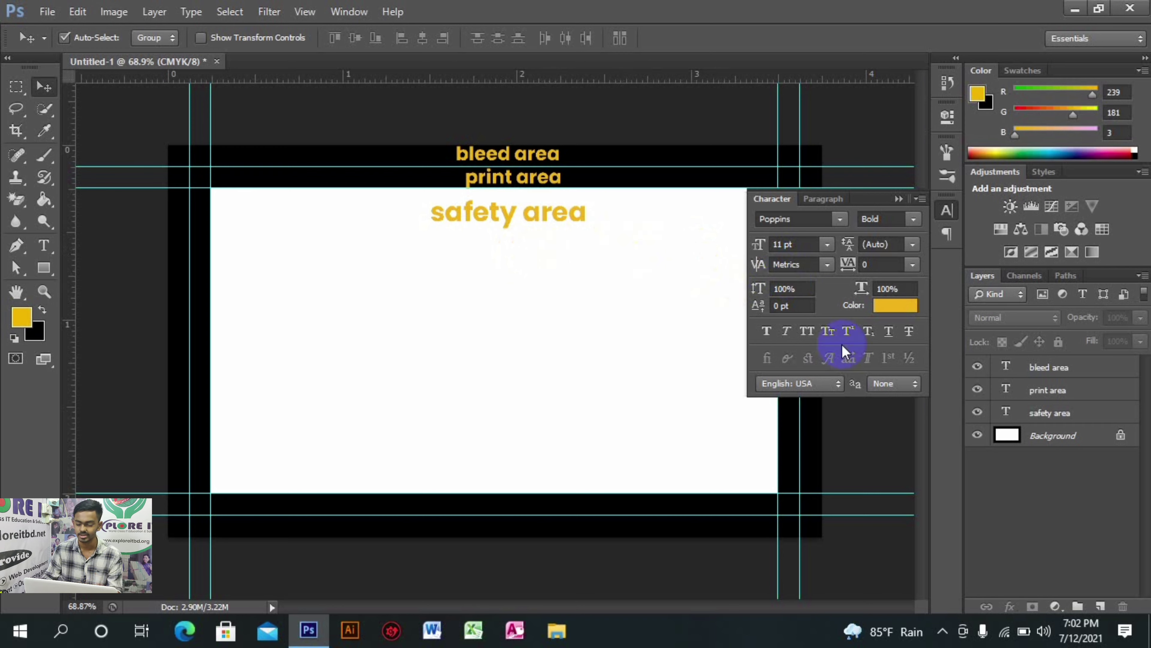
Step: Hide the "bleed area", "print area" and "safety area" text layers
left_click(977, 389)
left_click(977, 366)
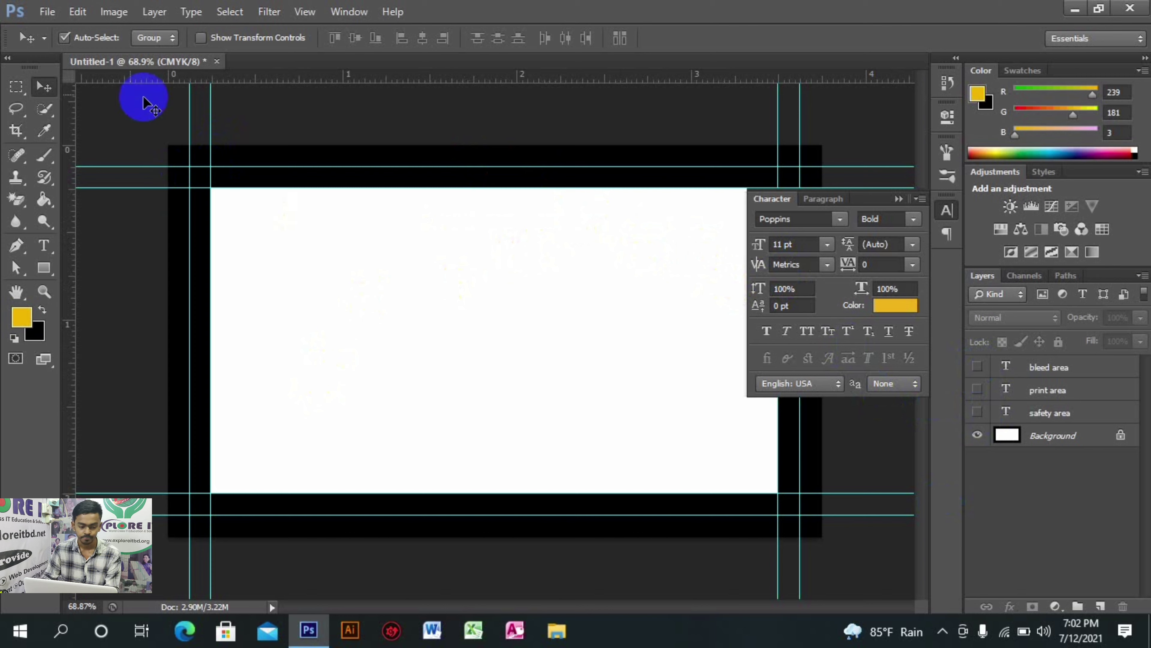
Step: Draw a rectangle about 2437 × 1499 px covering the whole canvas and give it a solid white fill
left_click(44, 272)
mouse_move(175, 142)
left_mouse_down()
mouse_move(655, 511)
mouse_move(856, 584)
mouse_move(856, 559)
left_mouse_up()
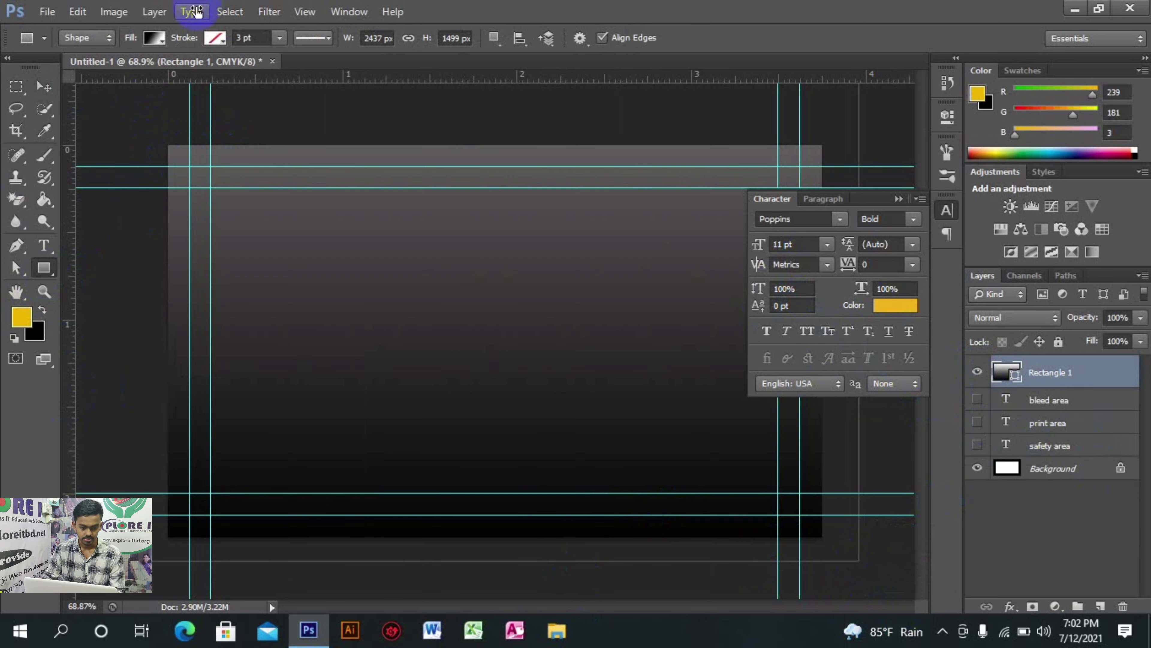
left_click(155, 38)
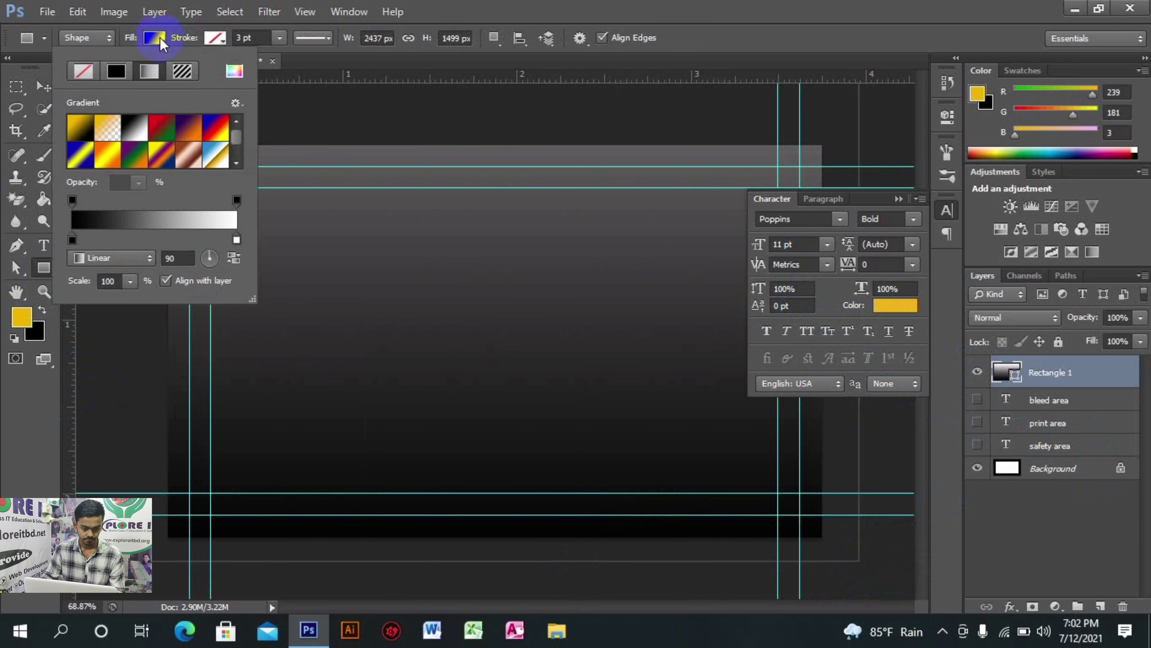
left_click(116, 71)
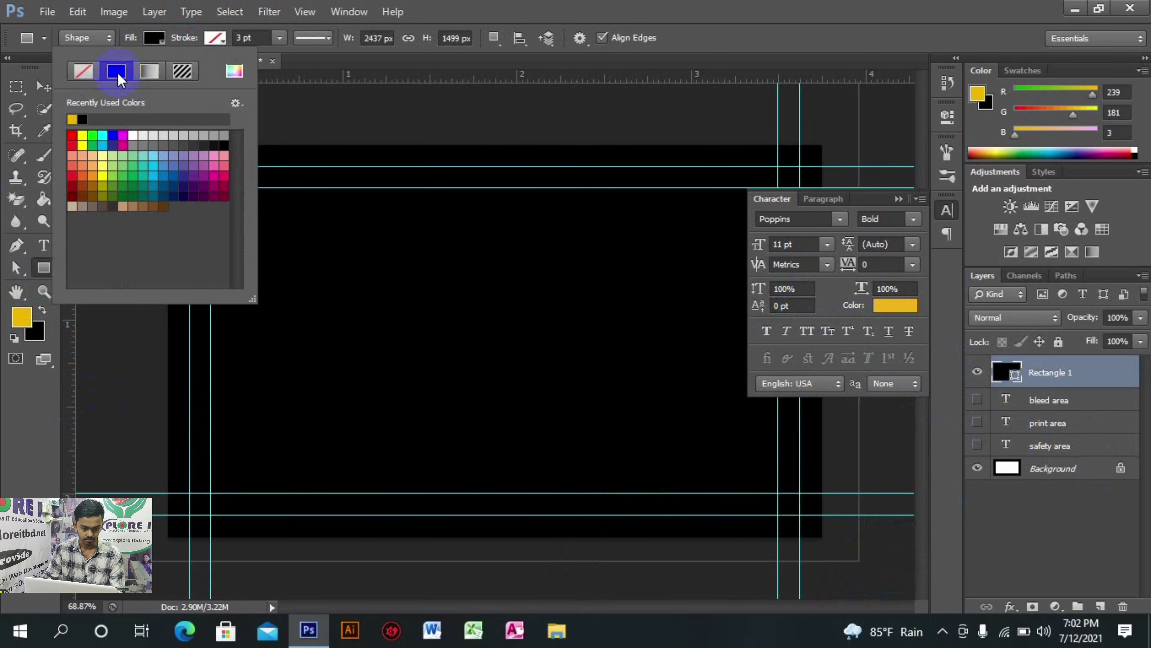
left_click(72, 118)
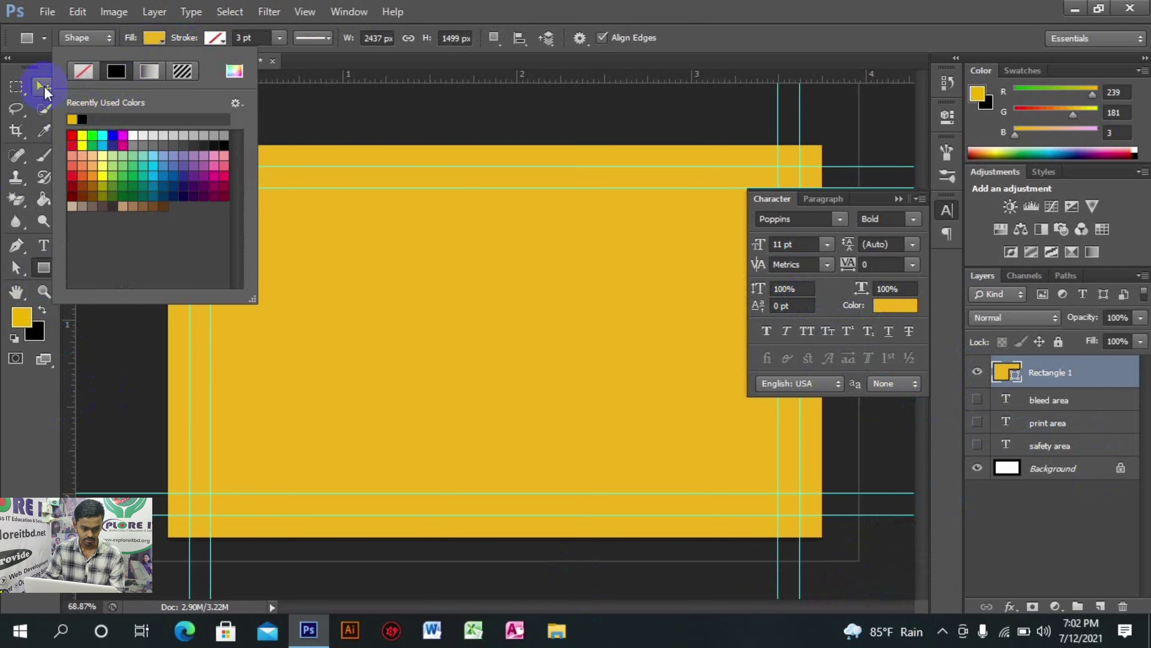
left_click(72, 206)
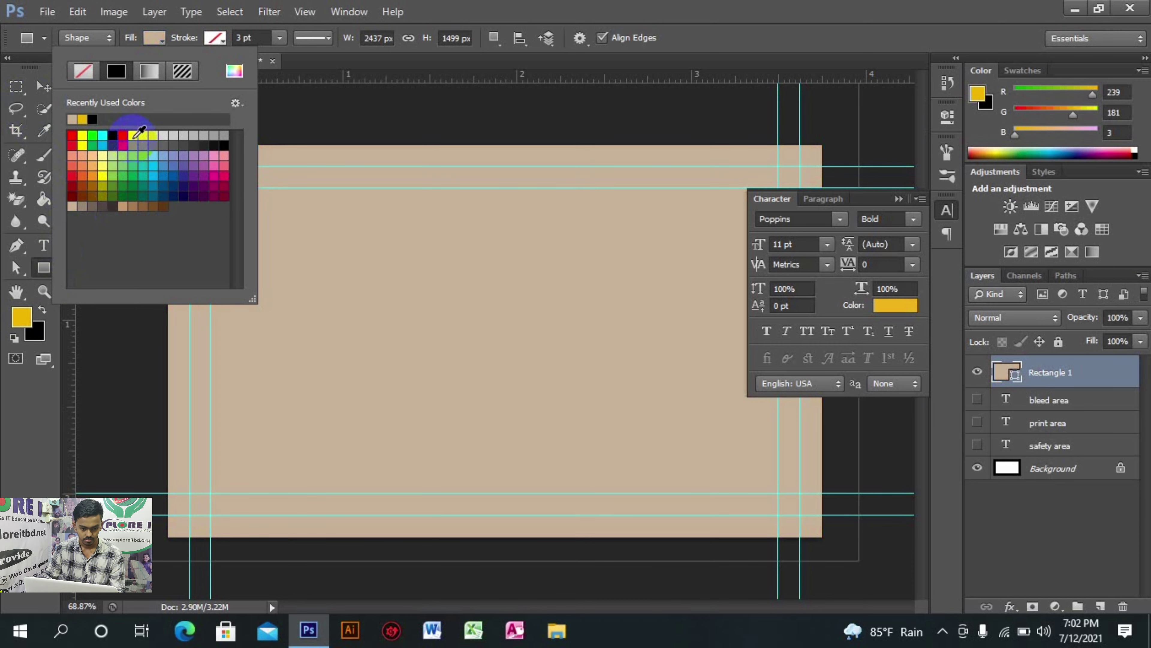
left_click(83, 70)
left_click(44, 86)
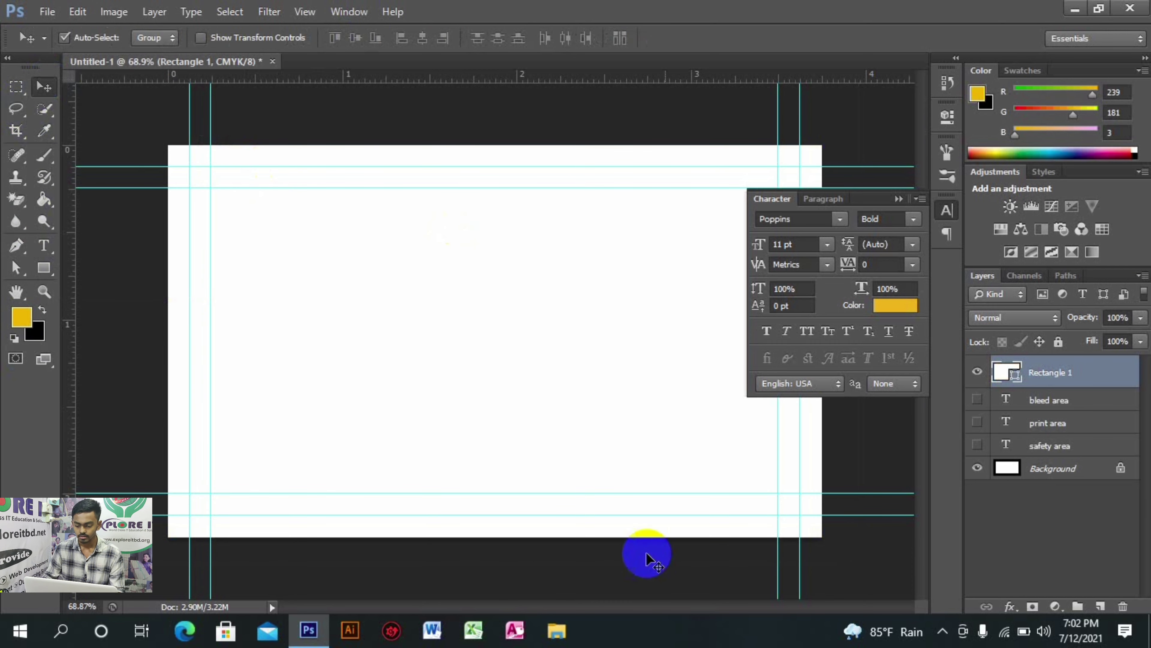
Step: Delete the Background layer, select the white rectangle's layer and collapse the Character settings
left_click(1056, 472)
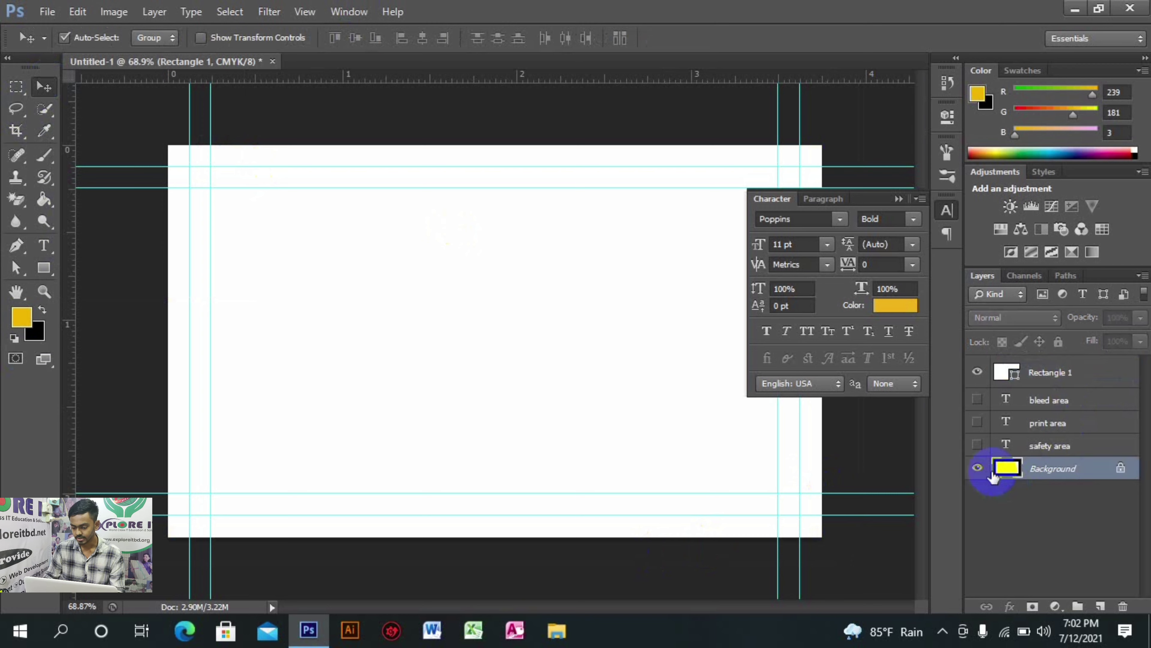
left_click(974, 469)
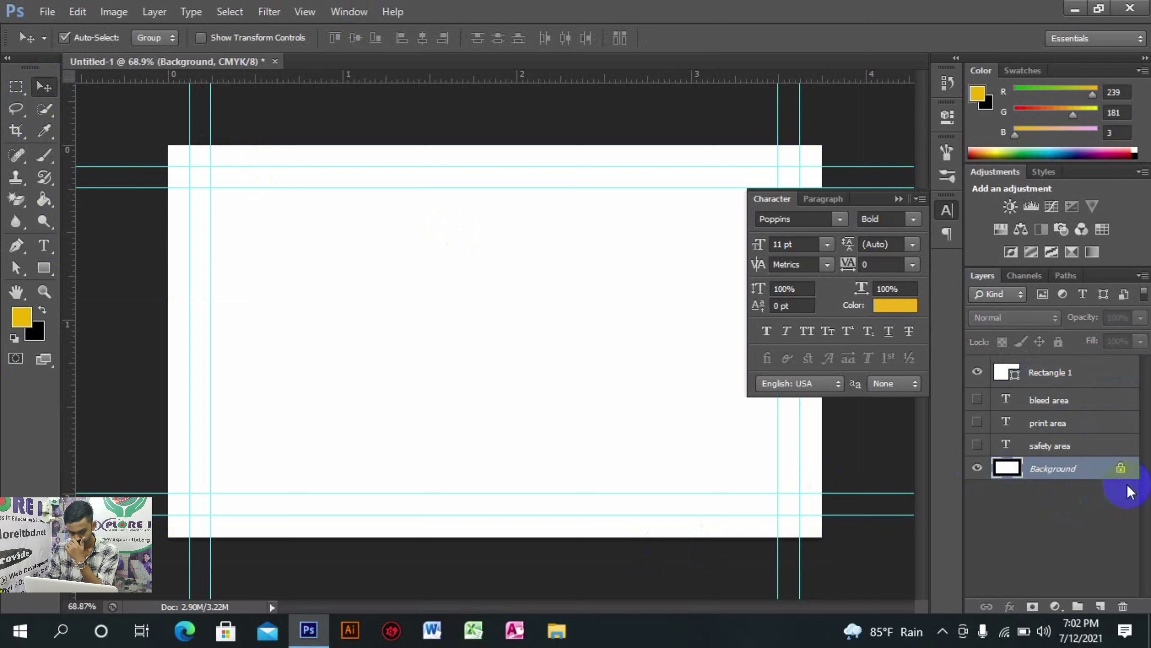
key("Delete")
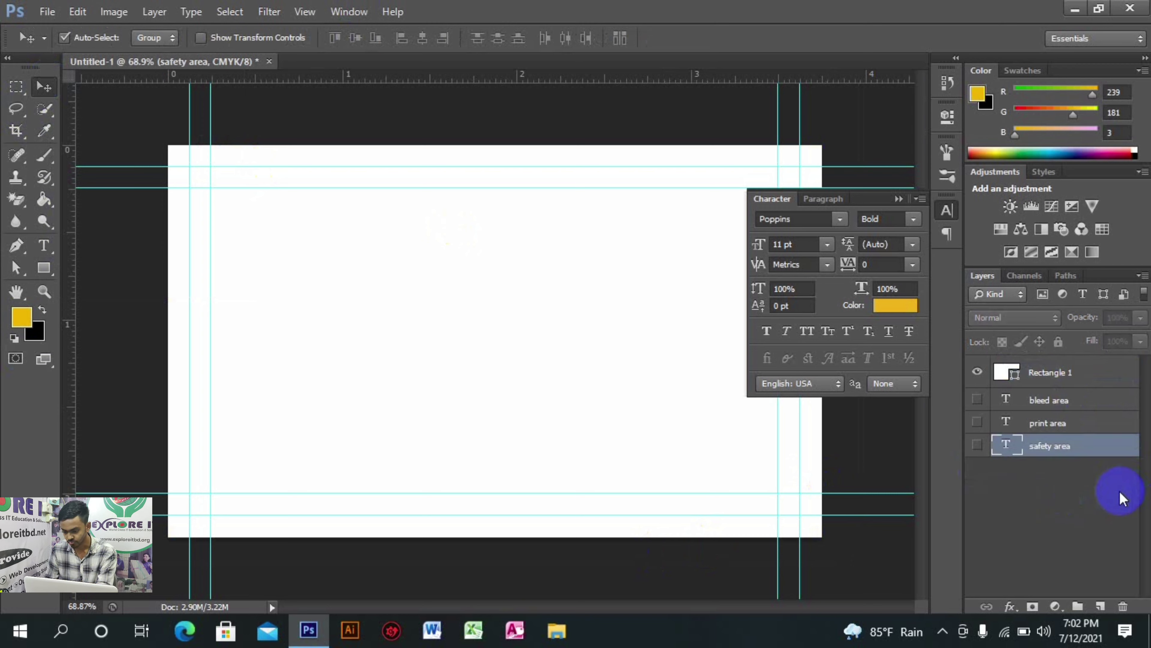
left_click(1084, 372)
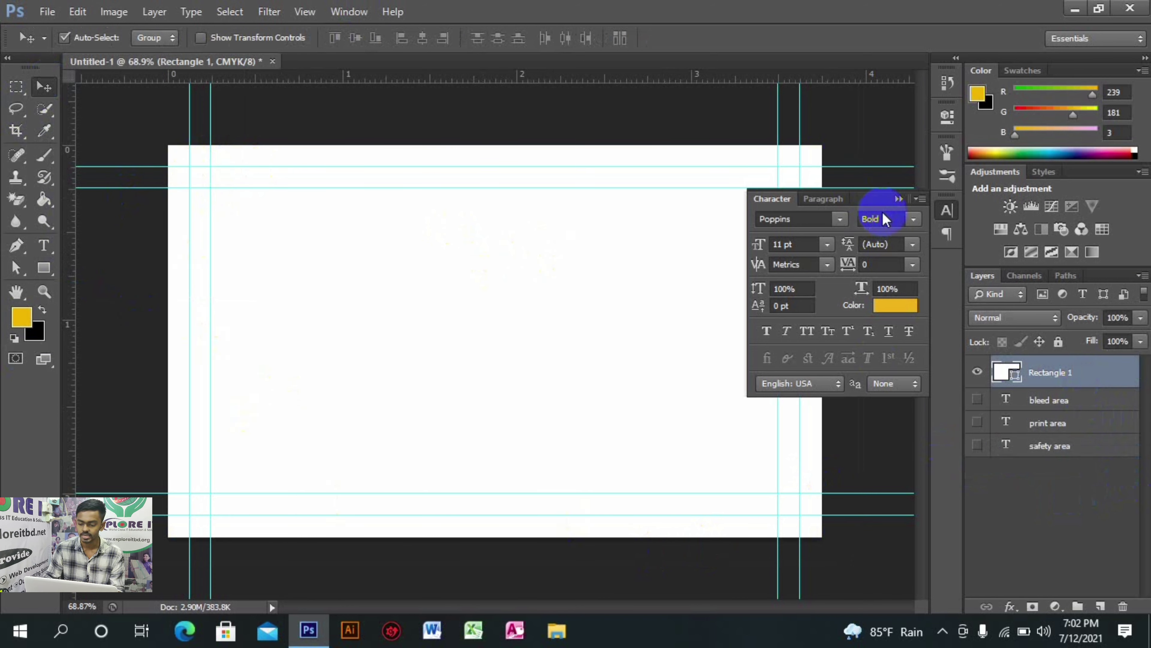
left_click(899, 199)
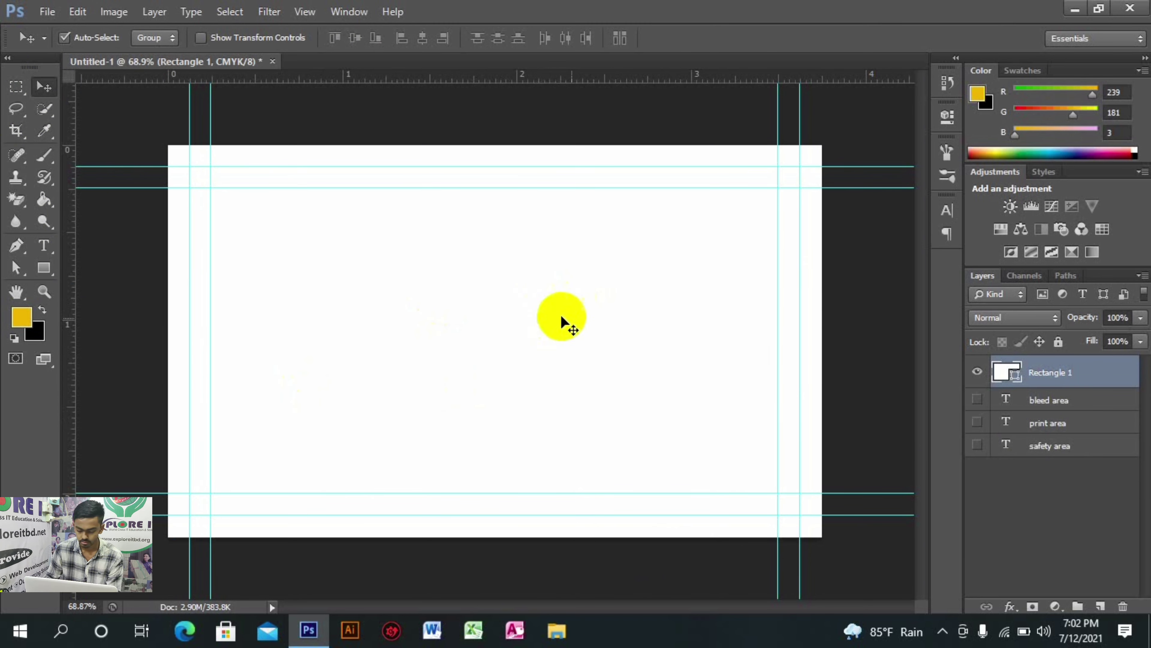
Step: Cut a 3.5 × 2 in rectangle along the outer guides out of the white rectangle using Exclude Overlapping Shapes
double_click(1068, 373)
left_click(1097, 373)
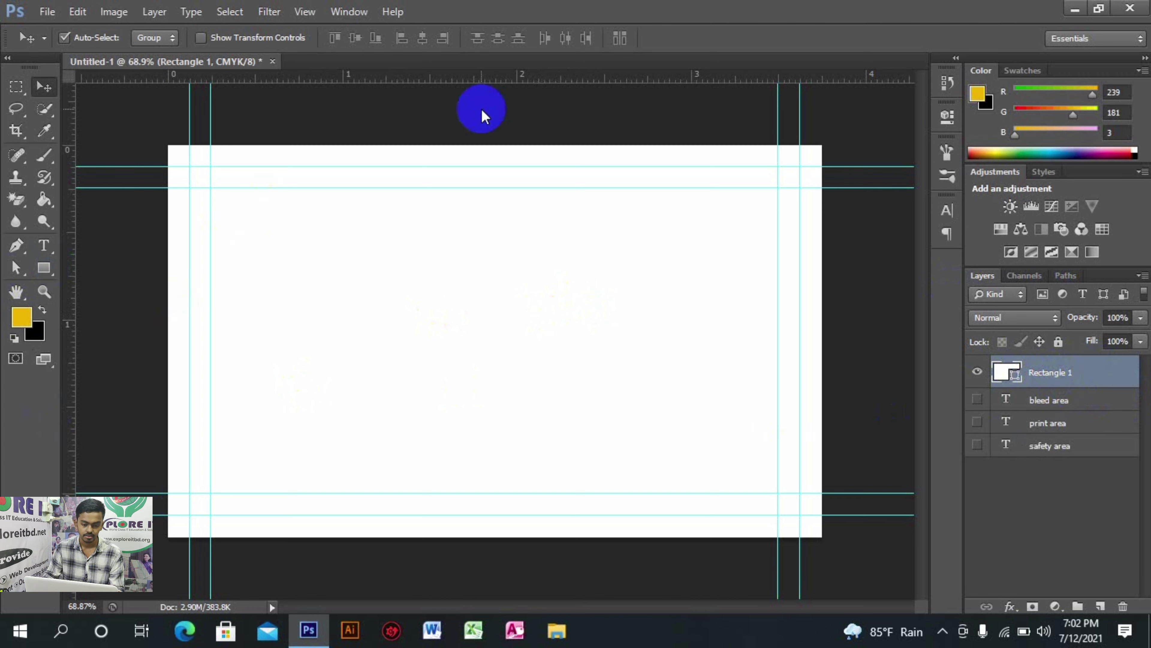
left_click(45, 269)
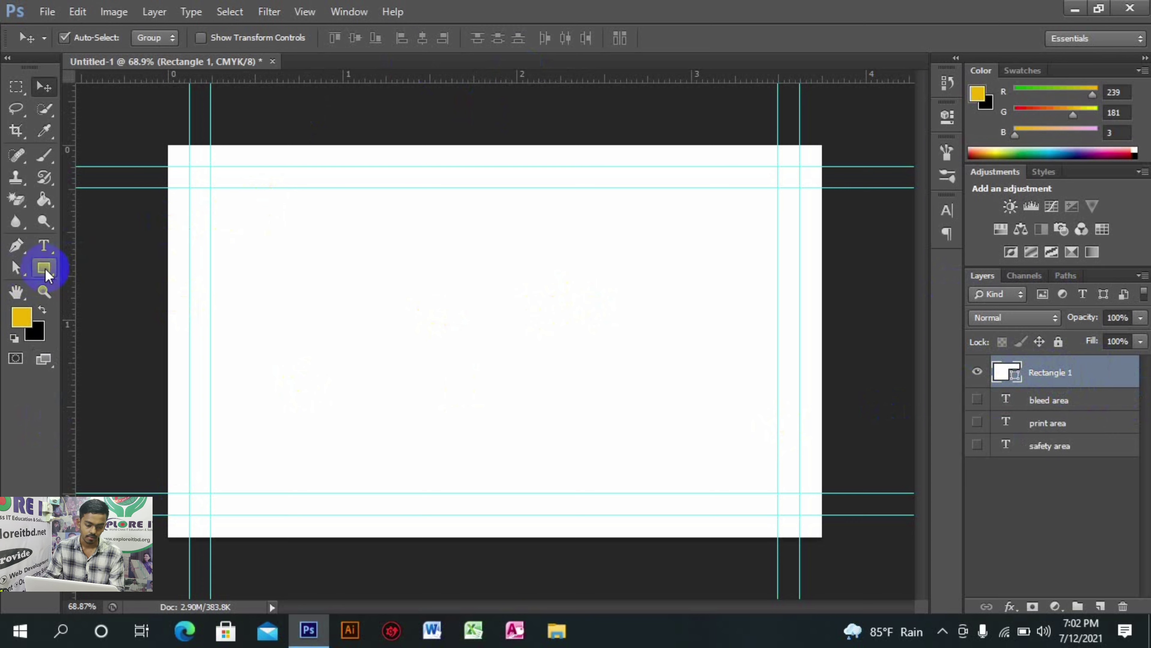
left_click(45, 269)
left_click(494, 37)
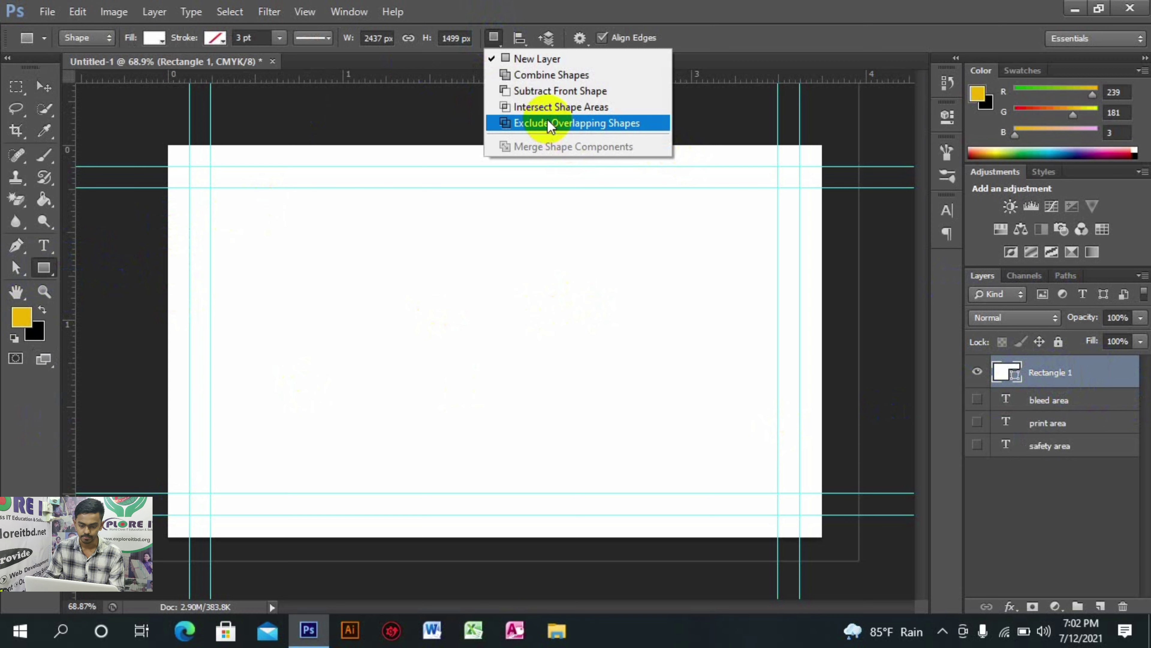
left_click(579, 129)
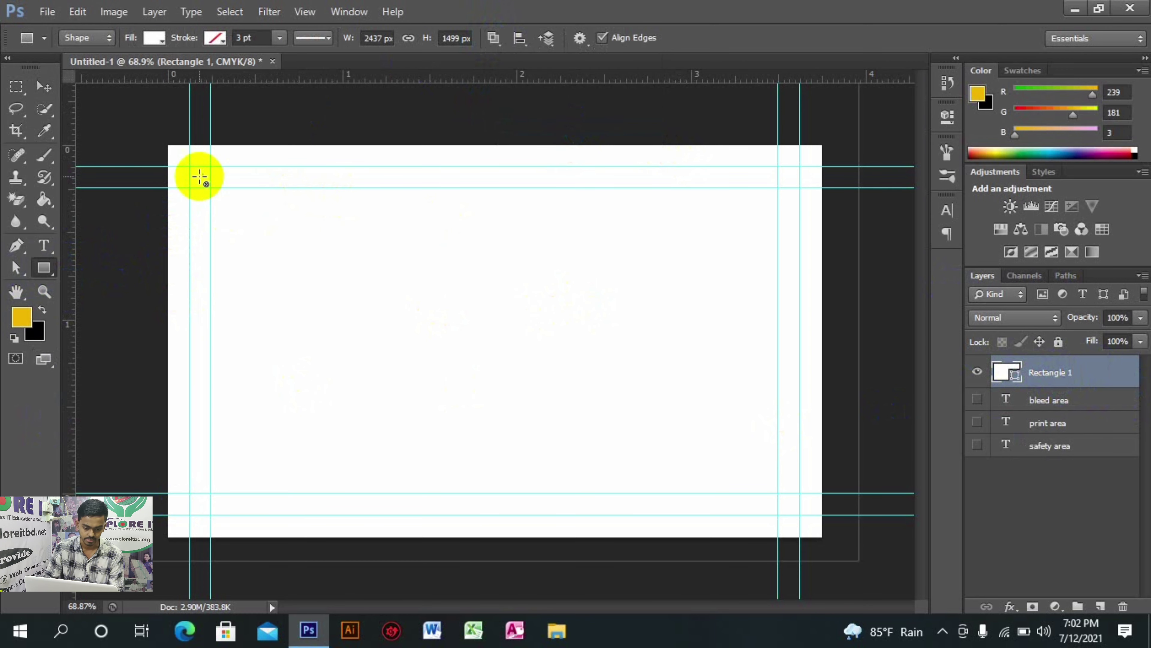
left_click_drag(191, 171, 802, 517)
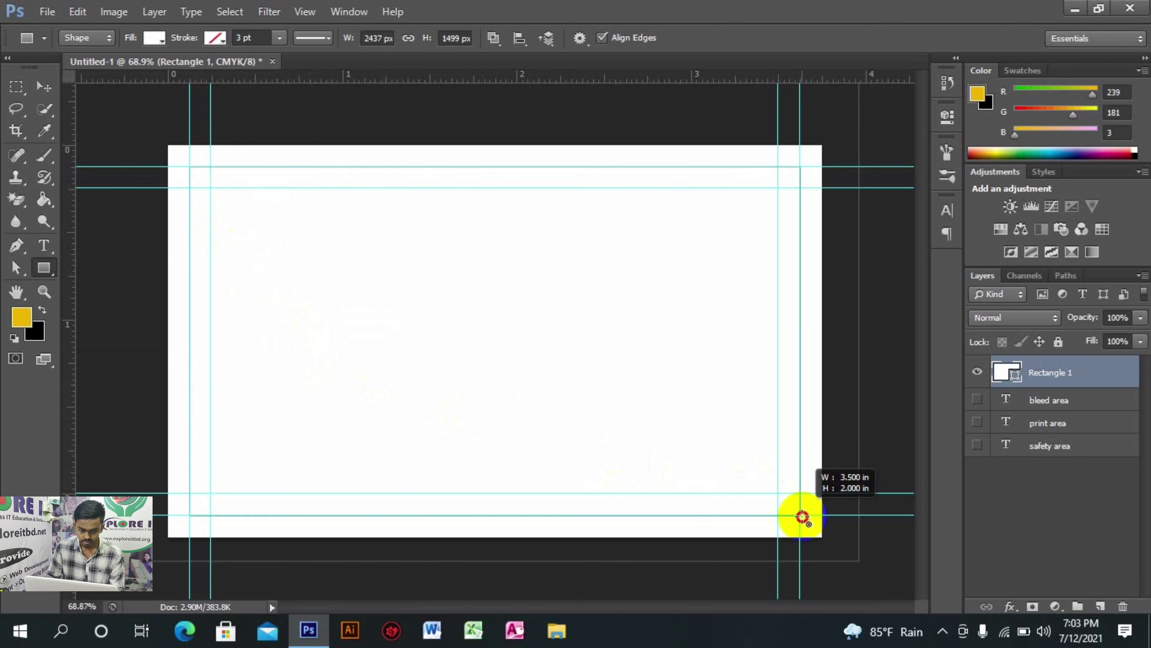
left_click_drag(802, 517, 804, 517)
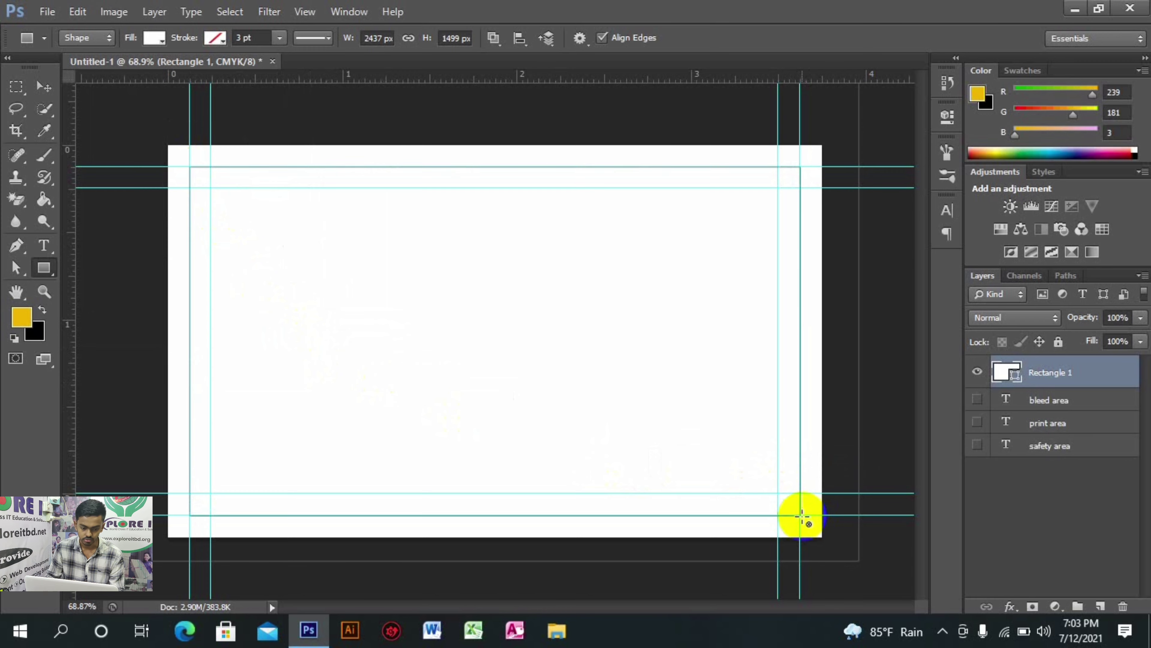
left_click(48, 86)
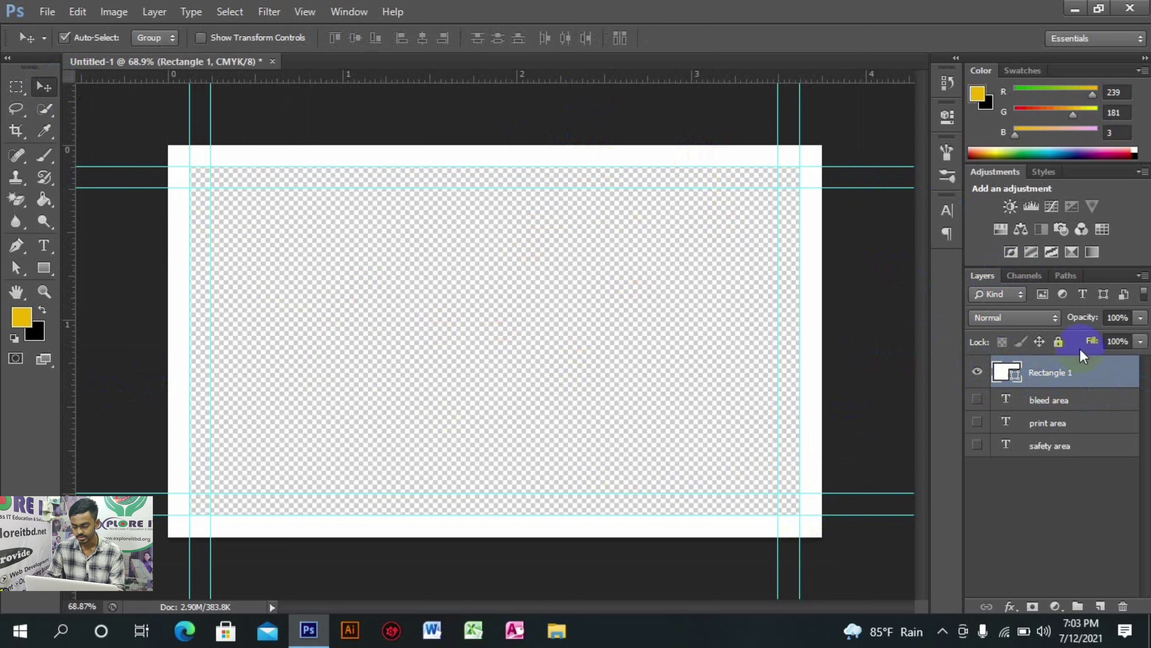
Step: Rename the white frame's layer as "bleed"
double_click(1062, 373)
type("b")
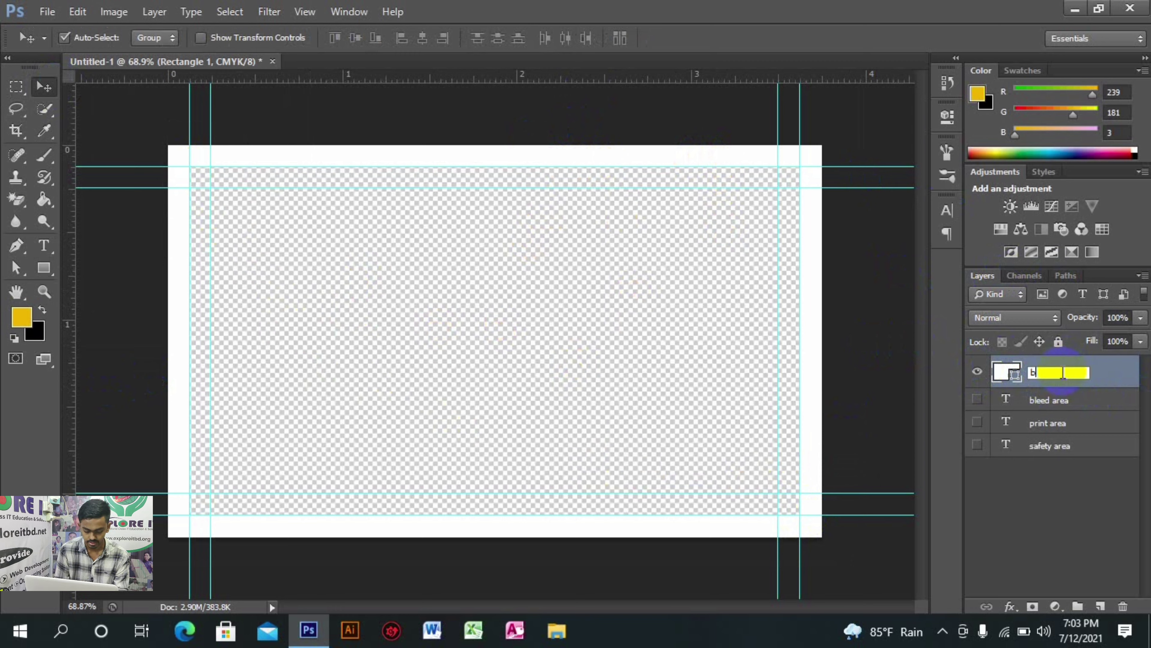
type("leed")
left_click(896, 222)
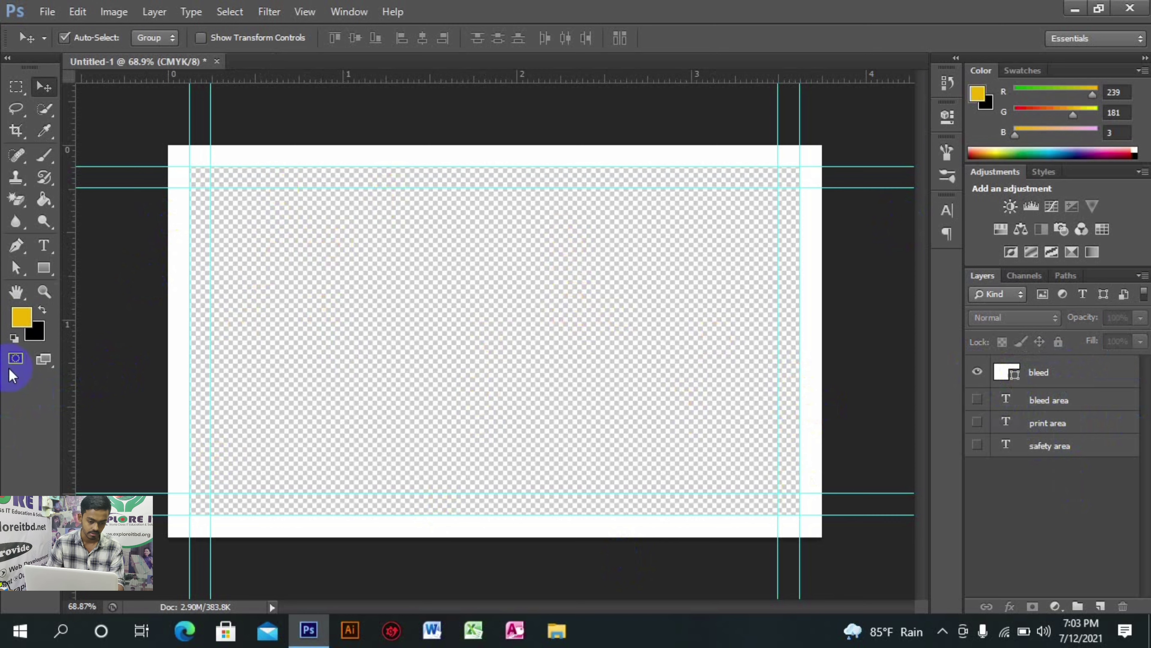
Step: Draw a new rectangle about 2411 × 1525 px covering the whole canvas and give it a solid black fill
left_click(43, 268)
left_click_drag(149, 159, 852, 572)
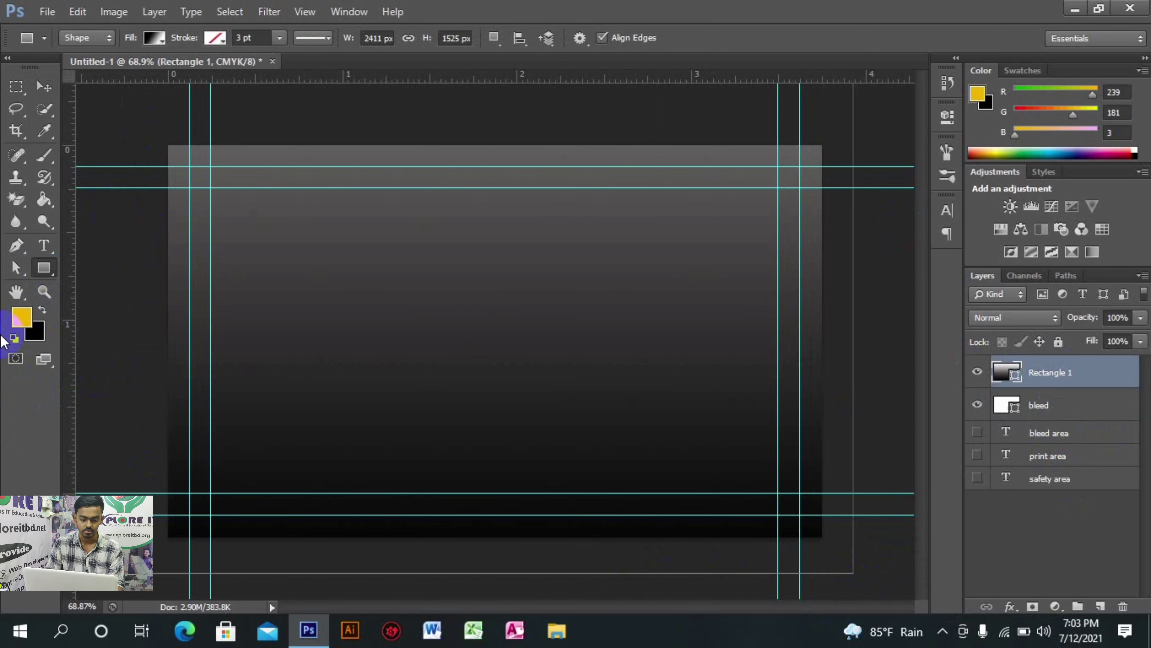
left_click(42, 311)
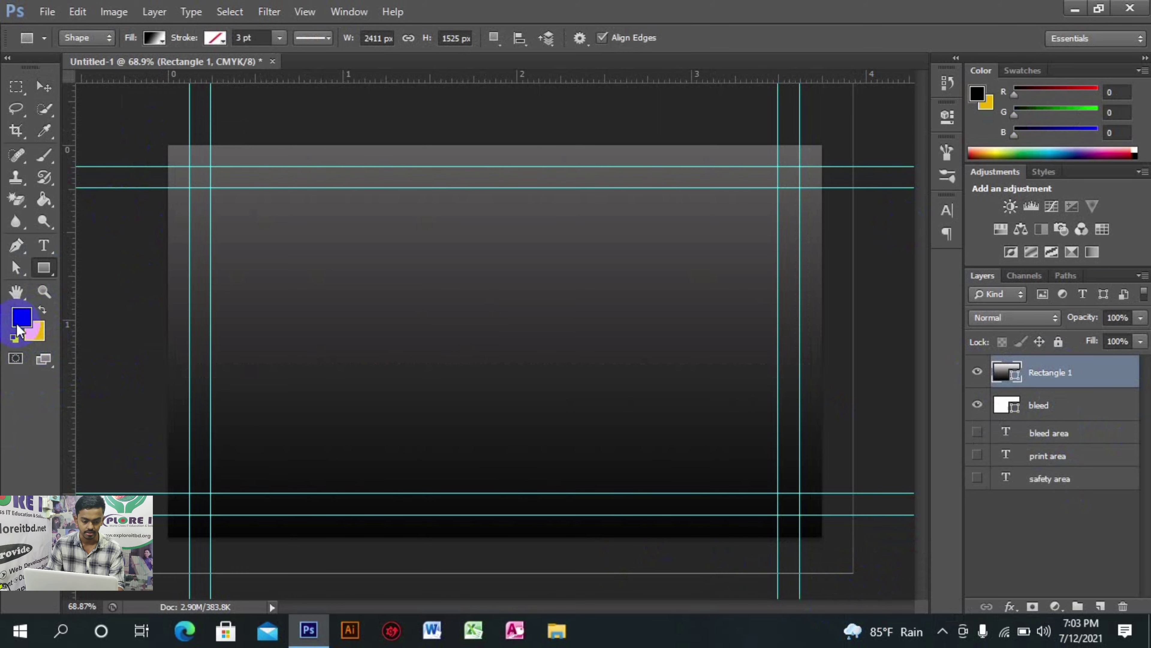
left_click(154, 39)
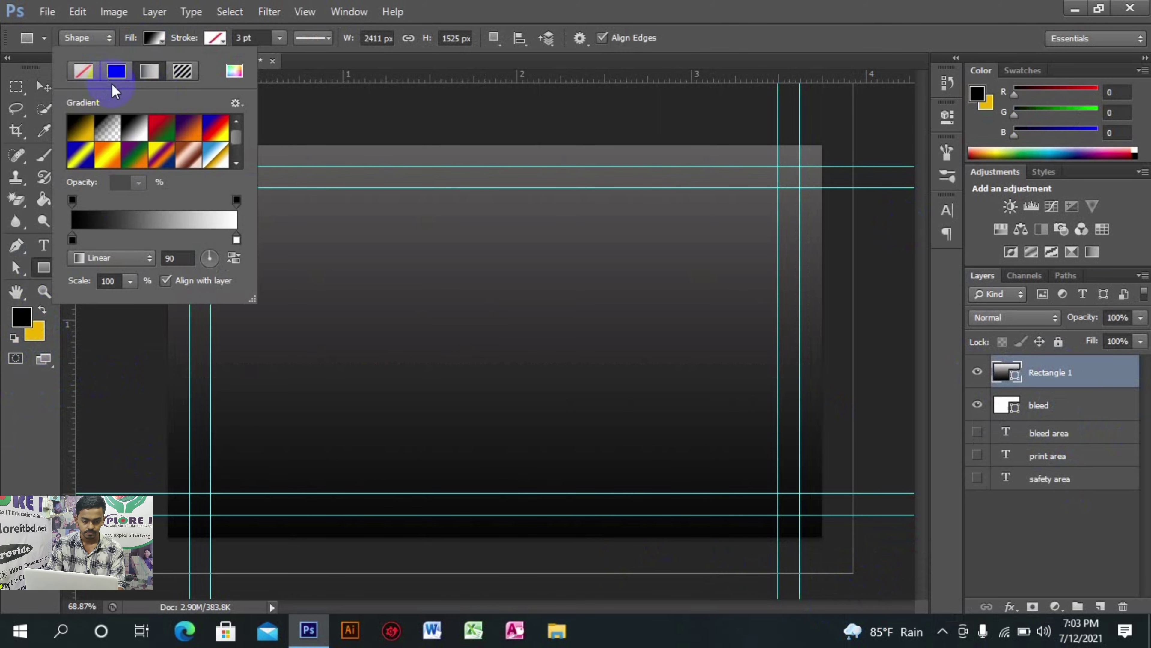
left_click(116, 72)
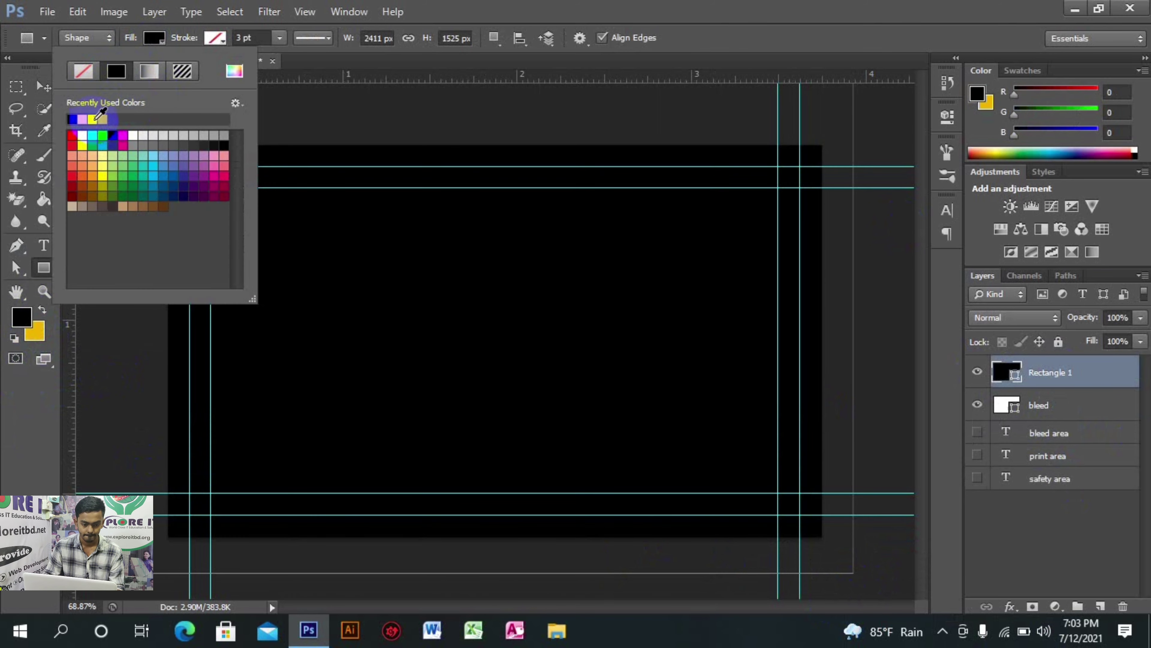
left_click(83, 135)
left_click(82, 118)
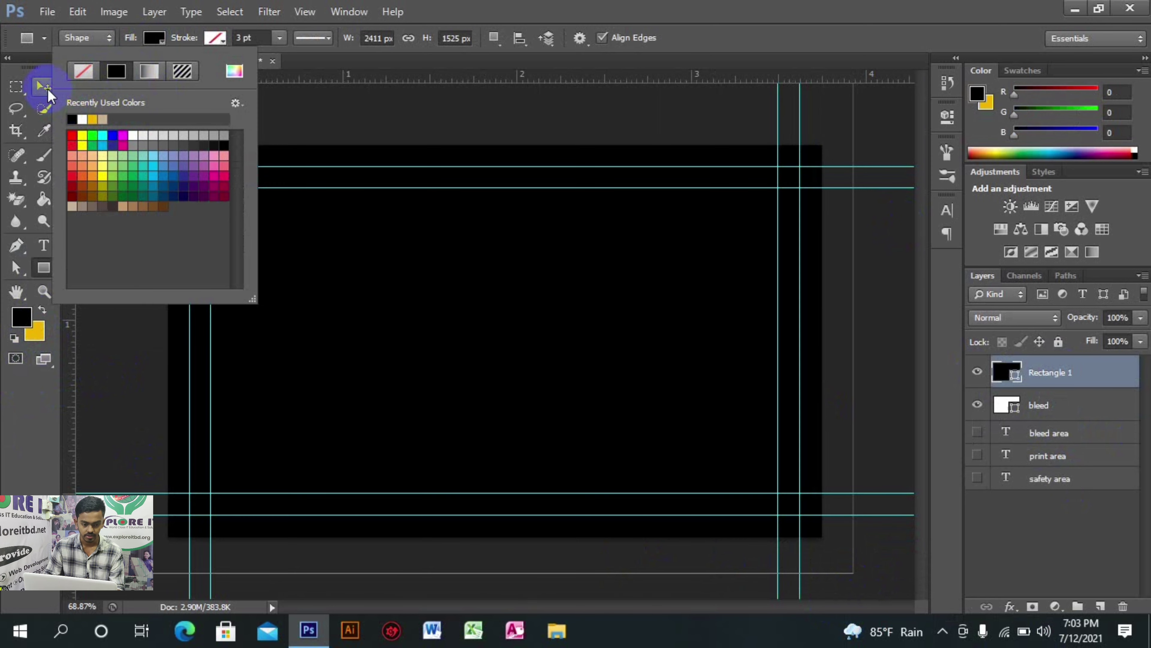
left_click(48, 87)
Step: Rename the black rectangle's layer as "background"
left_click(1069, 405)
left_click(1061, 370, "shift")
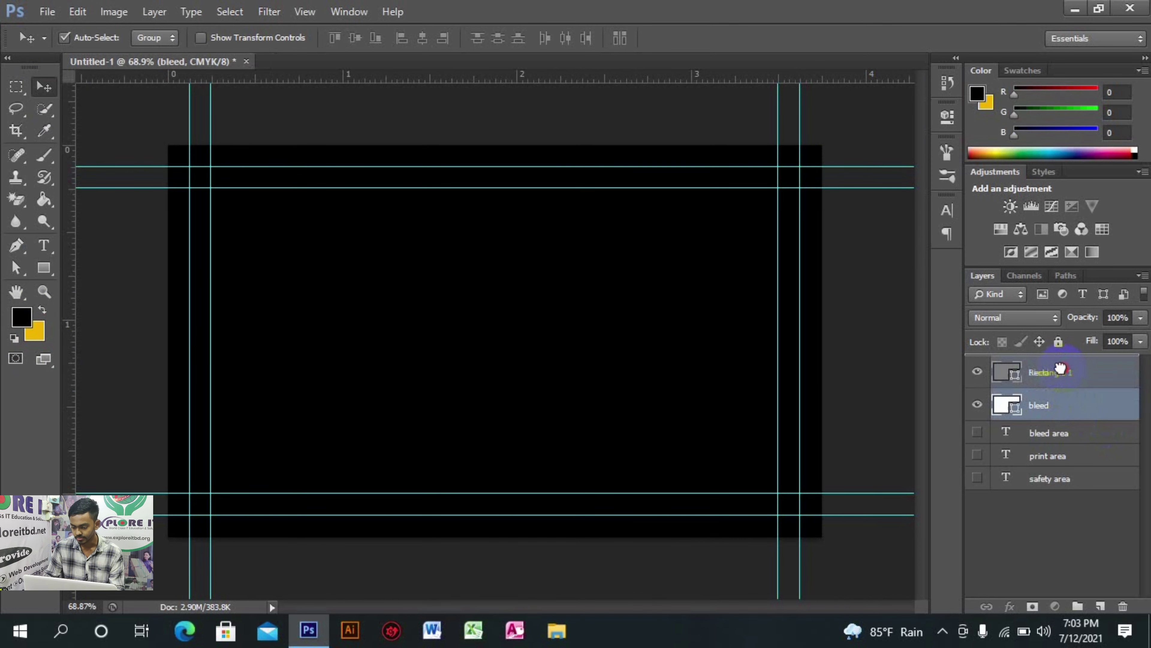
double_click(1056, 373)
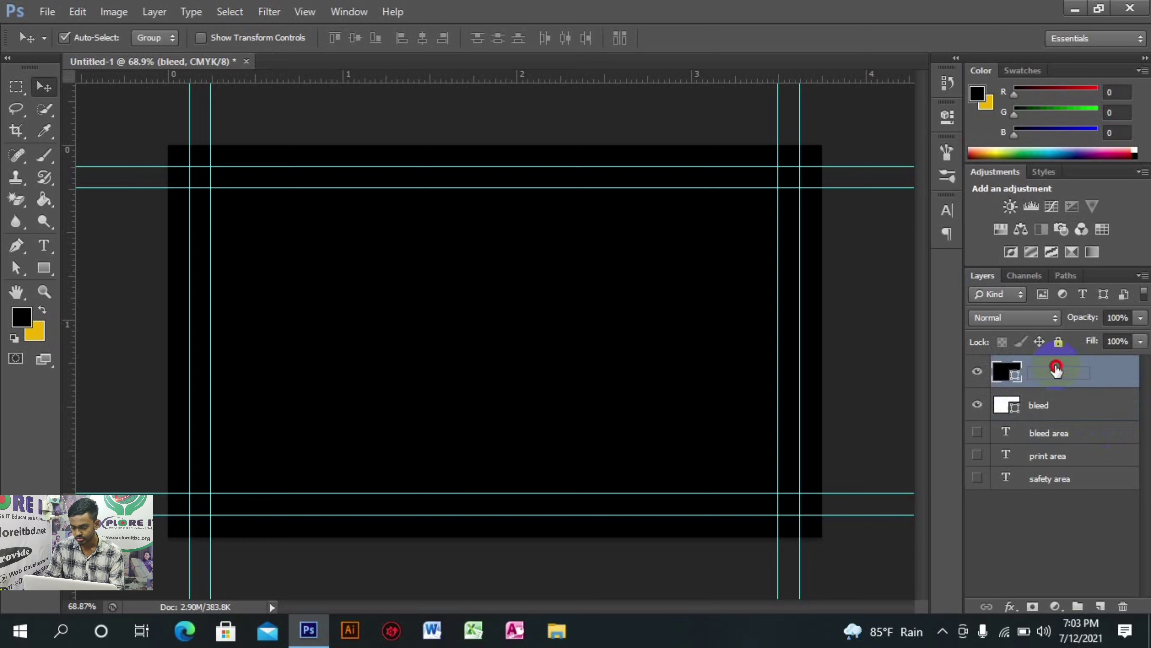
key("BackSpace")
type("backgra")
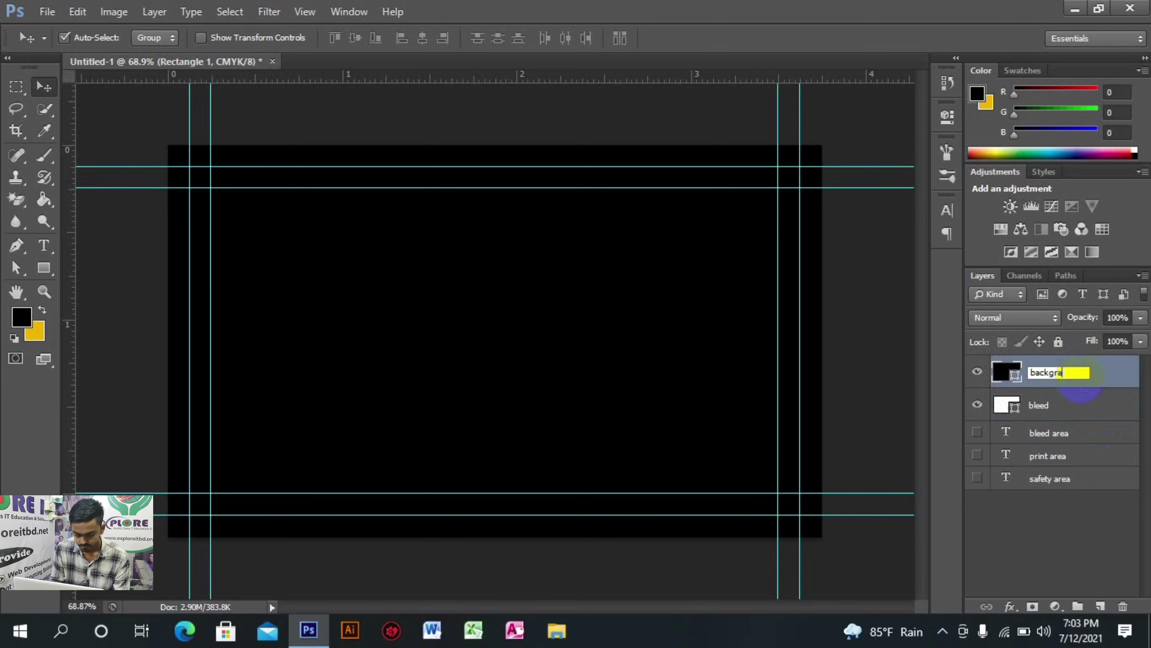
type("oun")
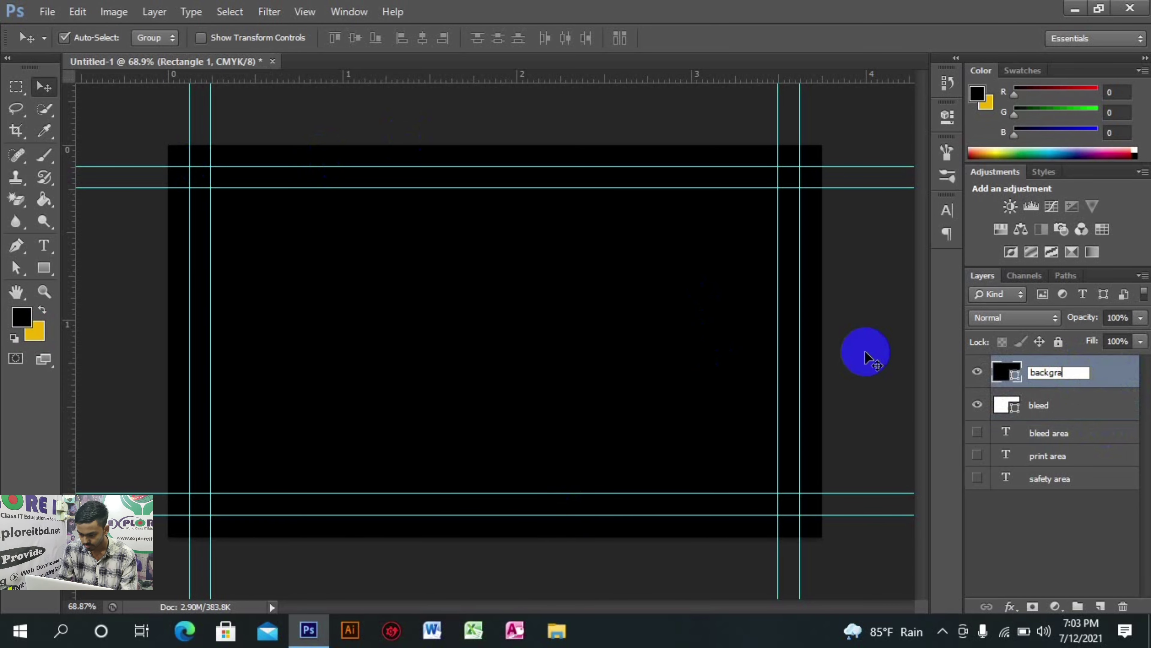
type("d")
left_click(1069, 571)
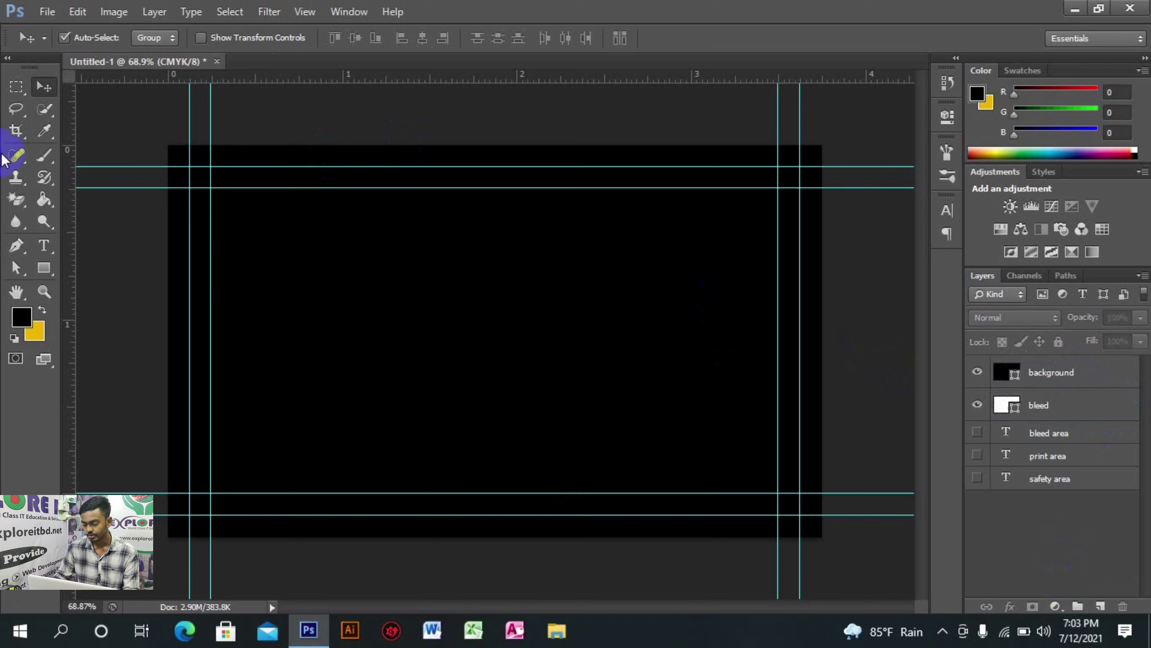
Step: Group the "background" and "bleed" layers and name the group "bleed & bg"
left_click(1088, 407)
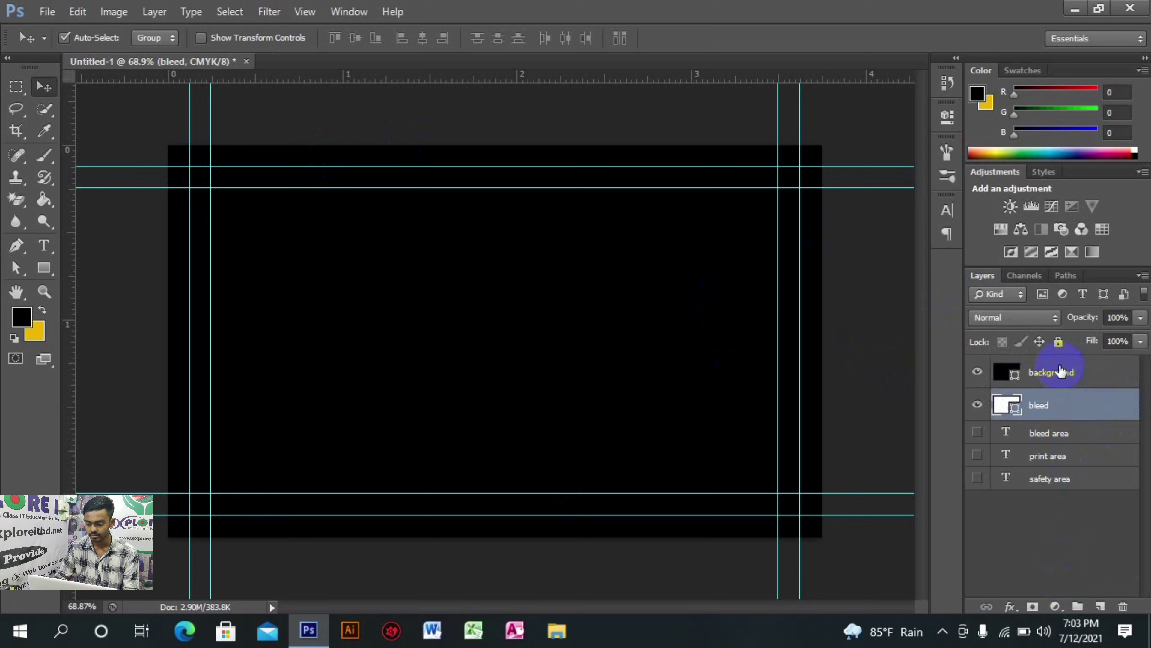
left_click(1056, 372)
left_click(1097, 406, "shift")
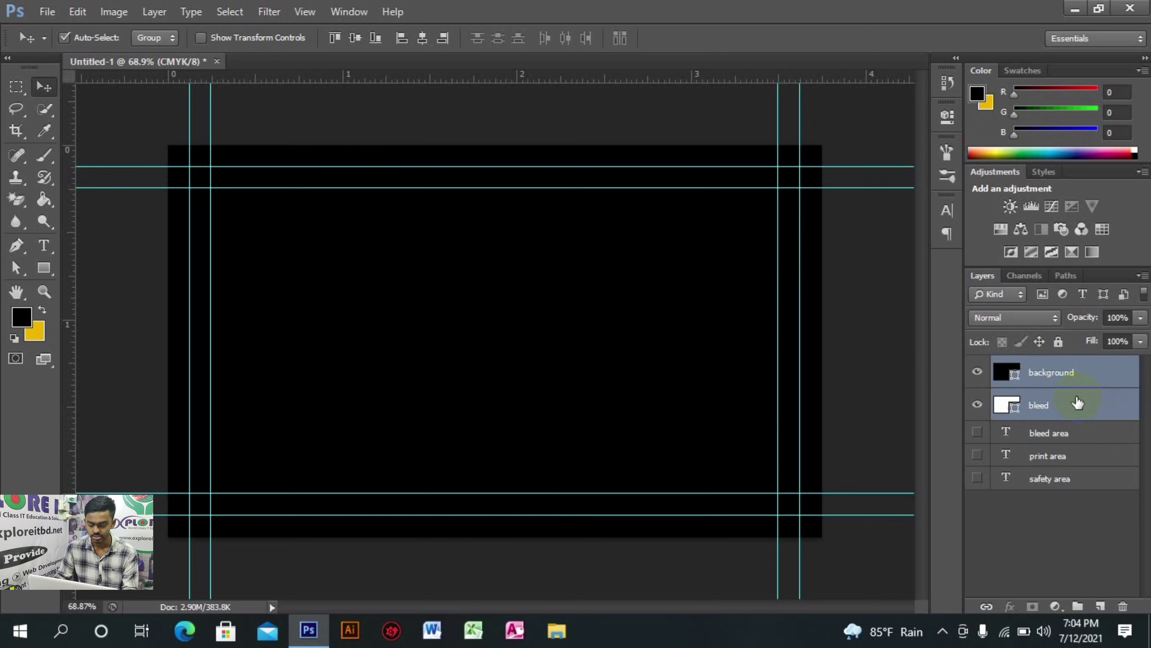
key("ctrl+g")
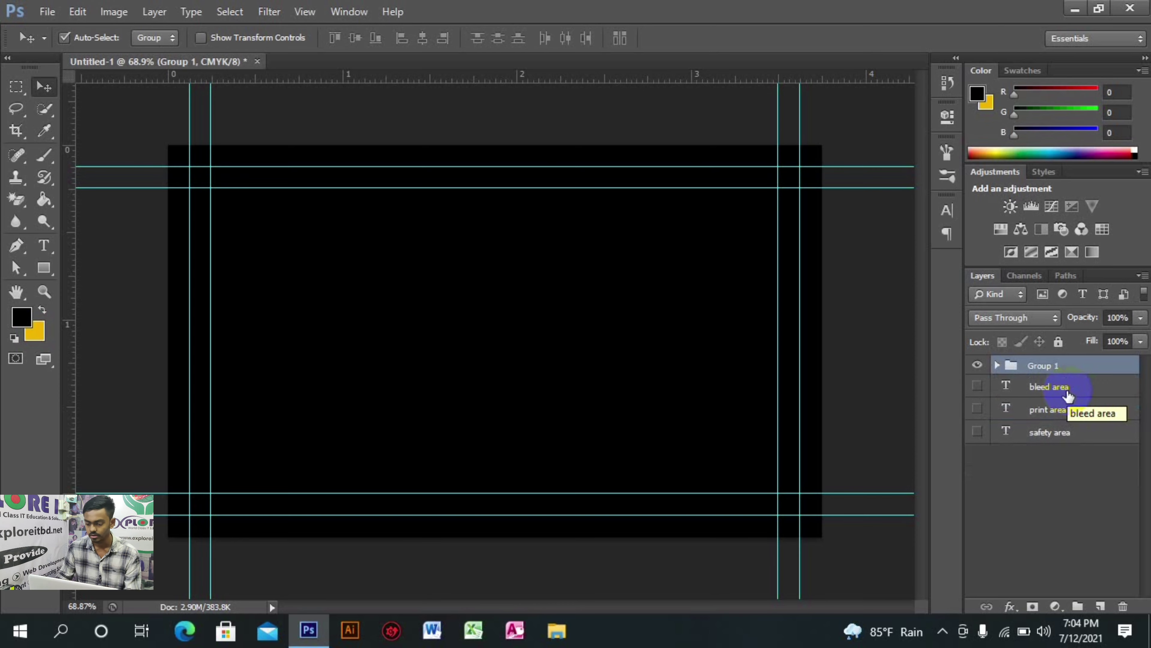
left_click(1048, 507)
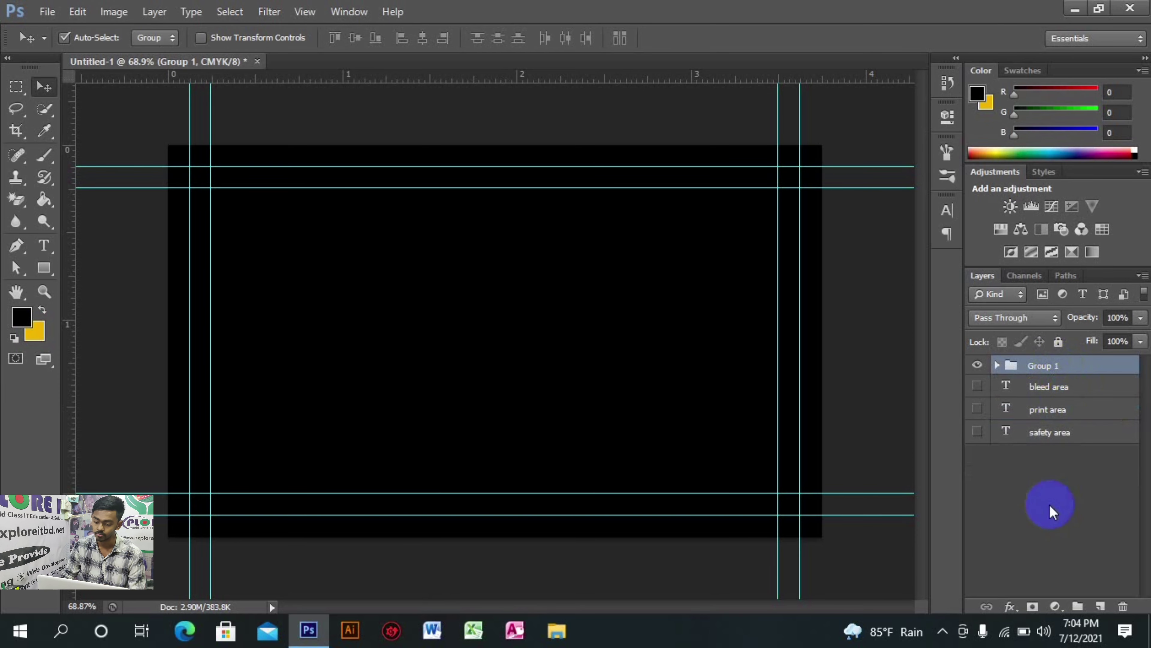
double_click(1053, 365)
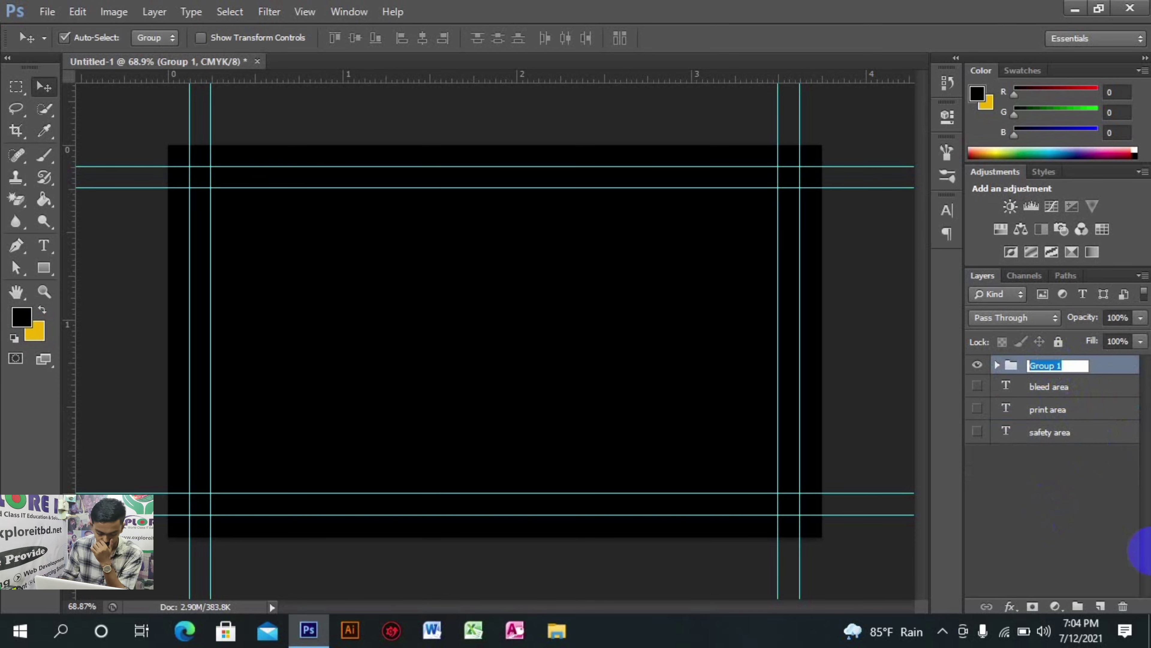
type("bleed & bg")
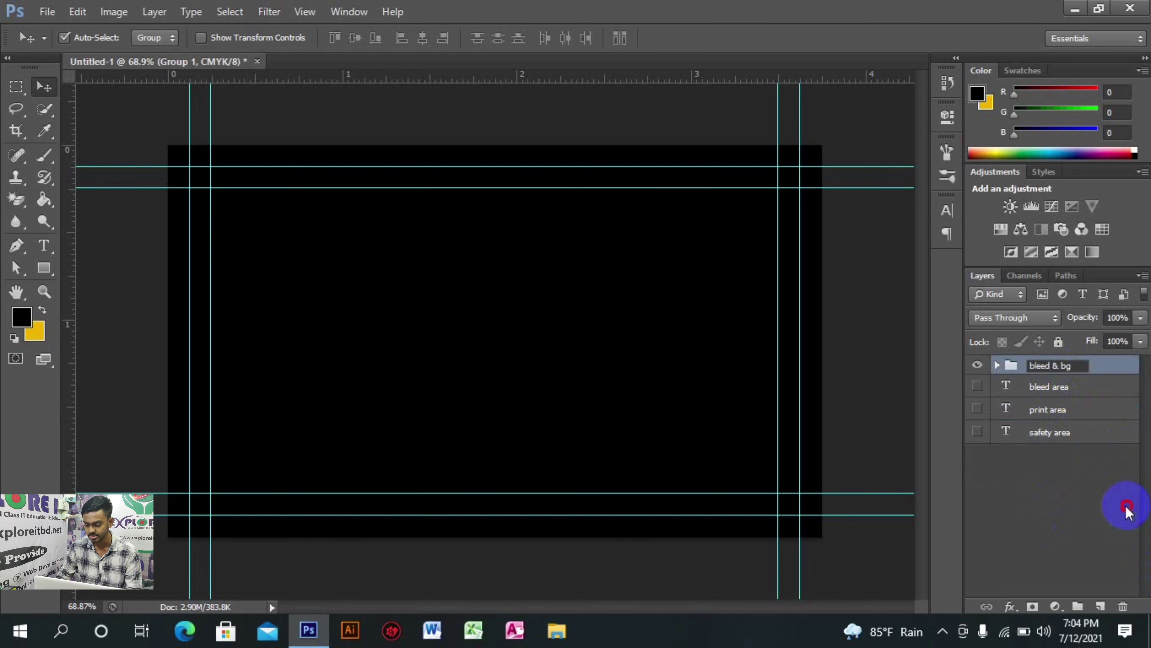
left_click(1105, 475)
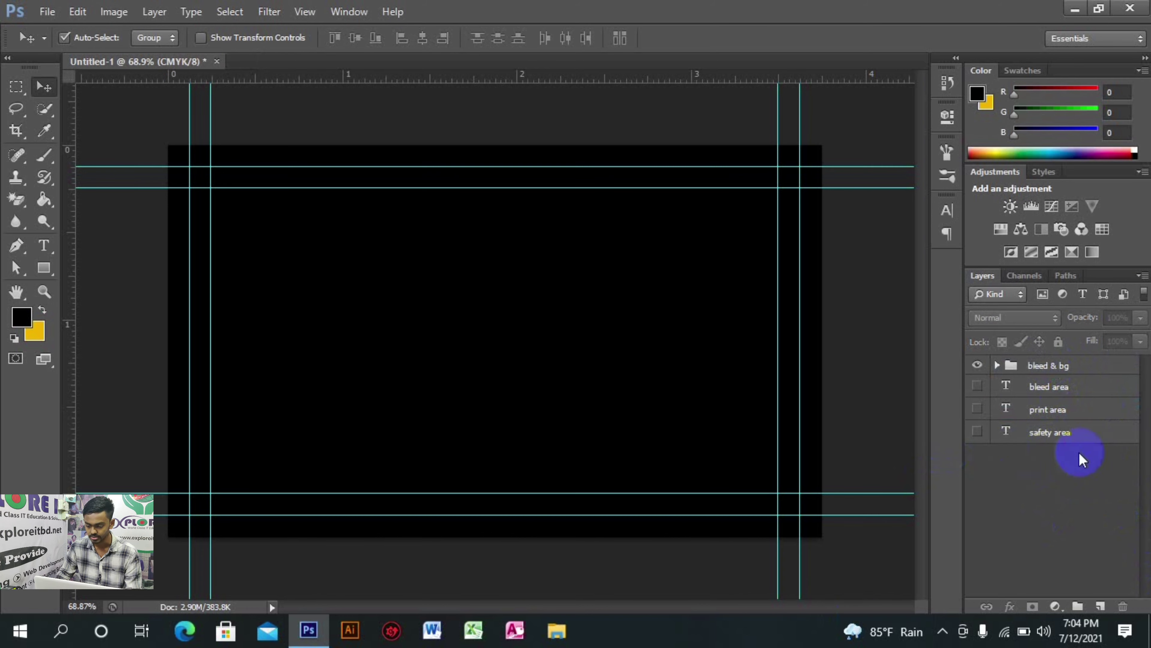
Step: Delete the hidden "safety area", "bleed area" and "print area" text layers
left_click(1005, 426)
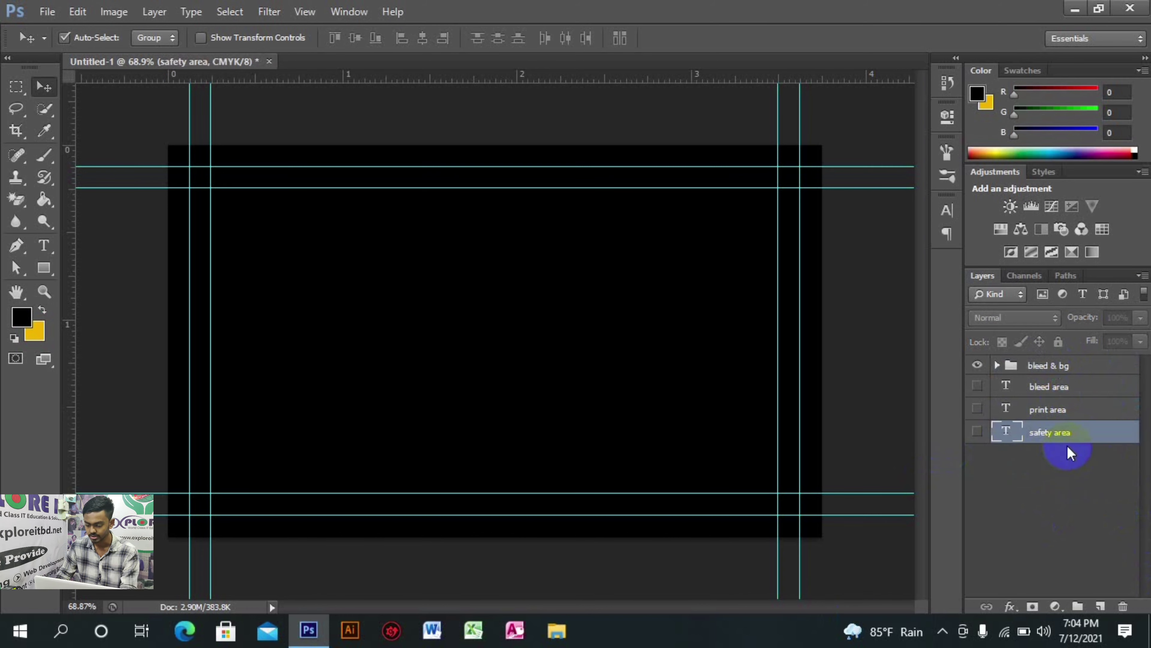
key("Delete")
left_click(1063, 389)
key("Delete")
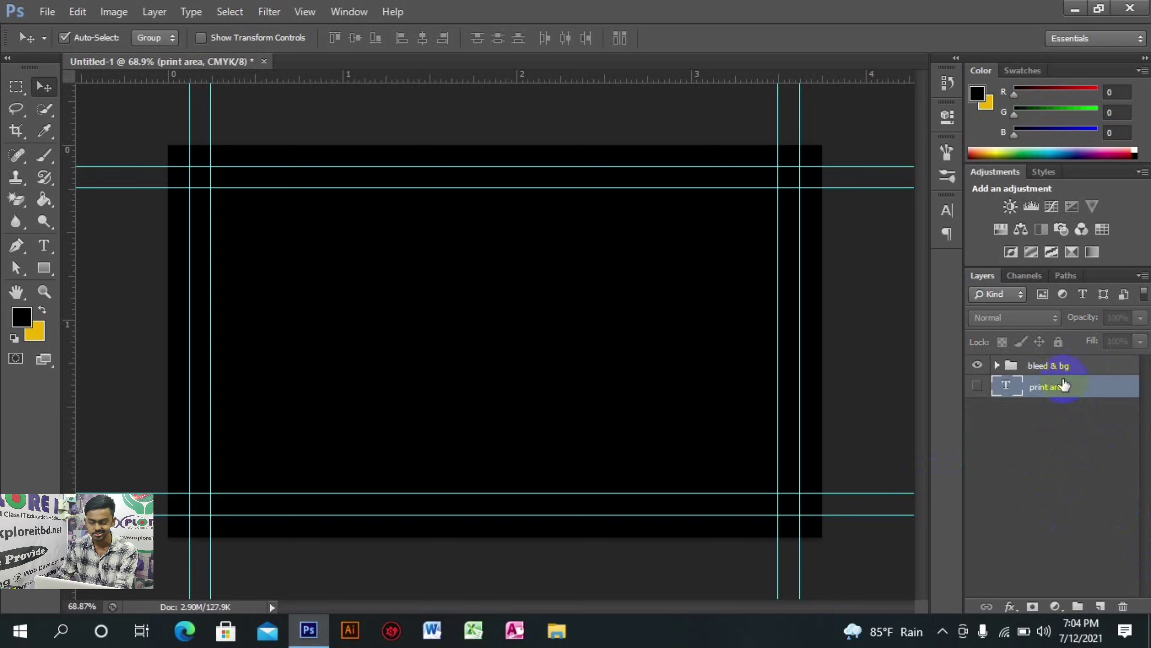
key("Delete")
Step: Lock the "bleed & bg" group completely
left_click(1058, 401)
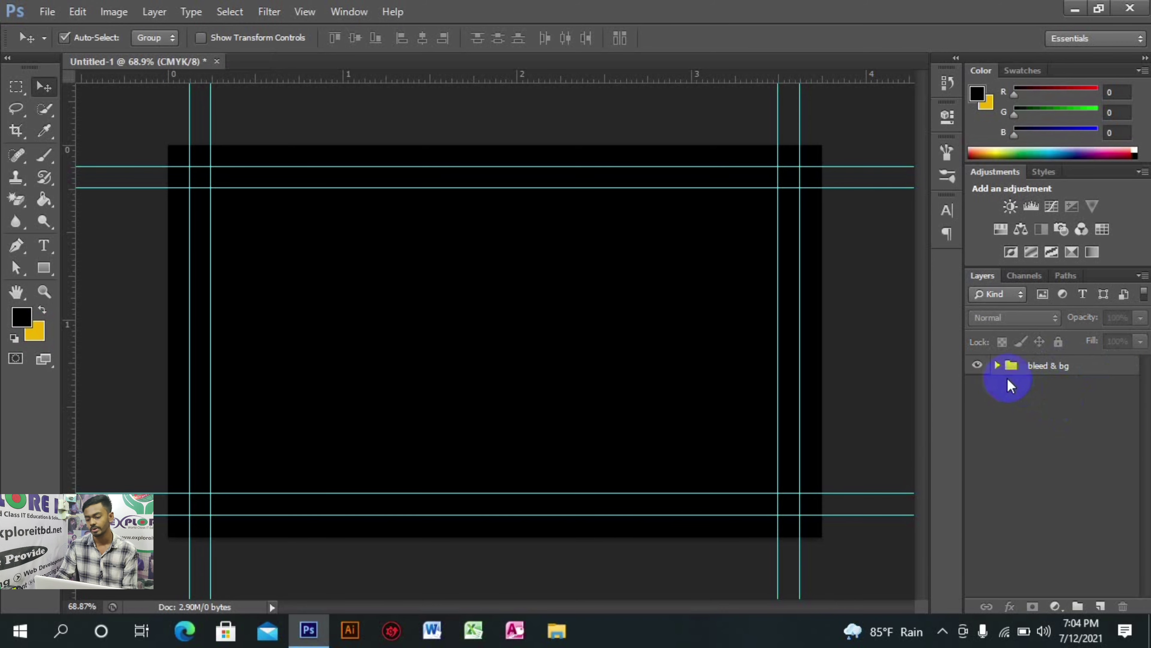
left_click(994, 370)
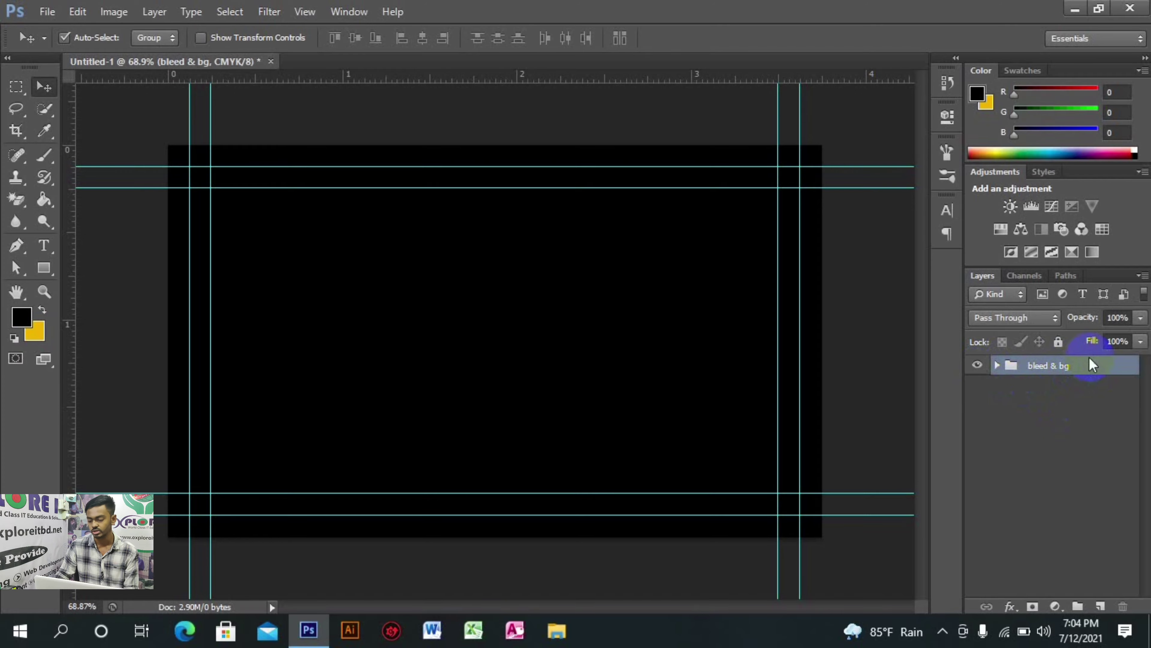
left_click(1058, 342)
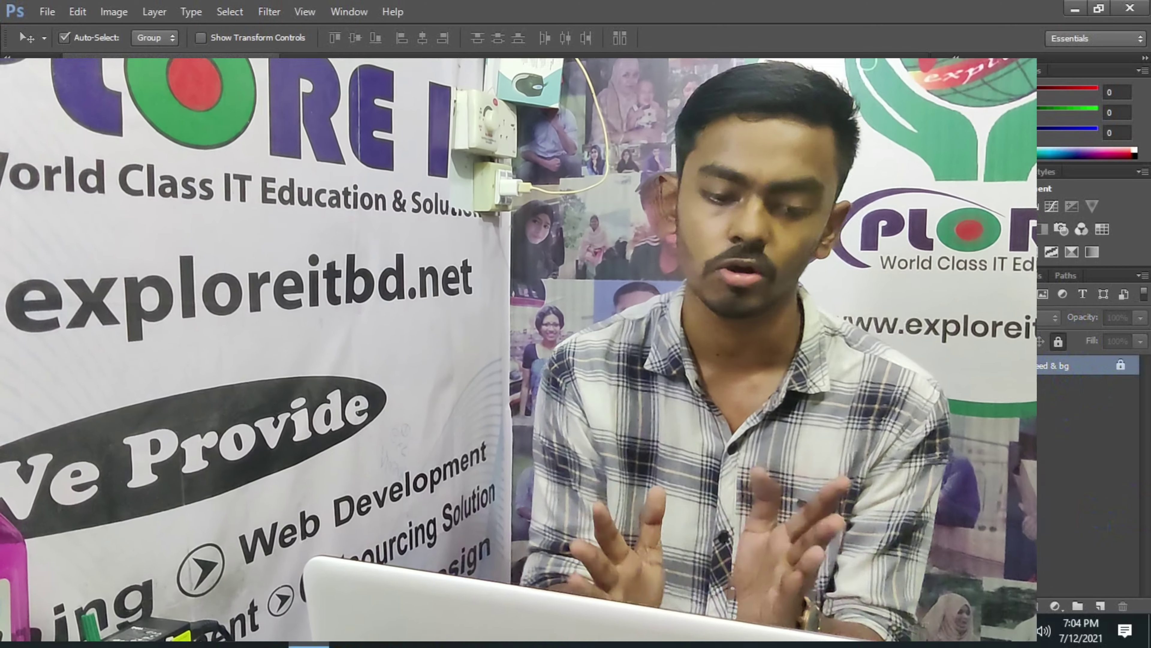